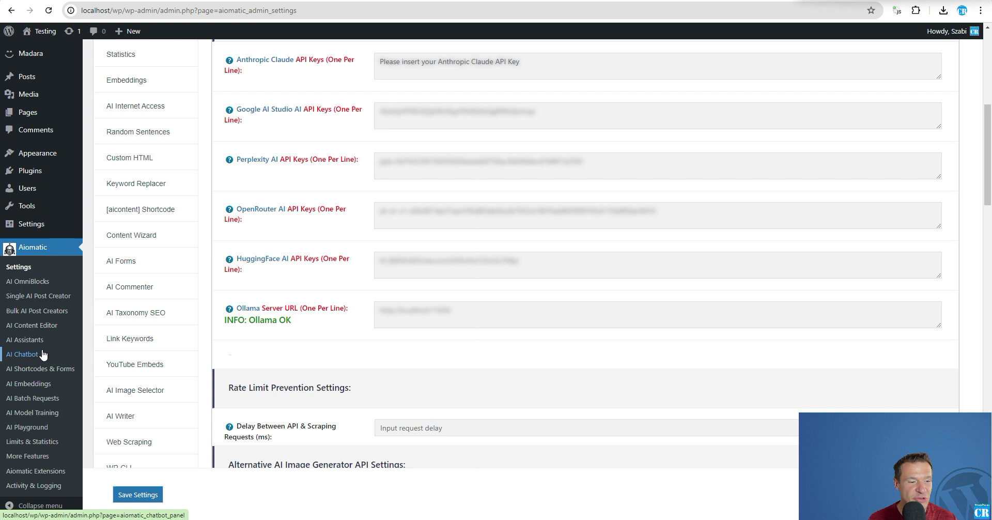
# Step: Open the API Parameters of Aiomatic's AI Chatbot and send "hi!" in the chatbot preview
pyautogui.click(22, 354)
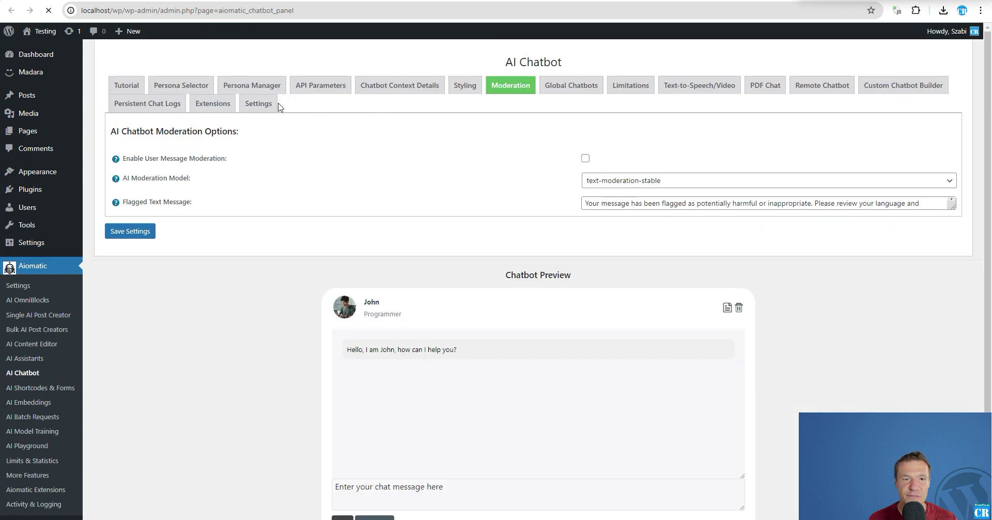
pyautogui.click(306, 89)
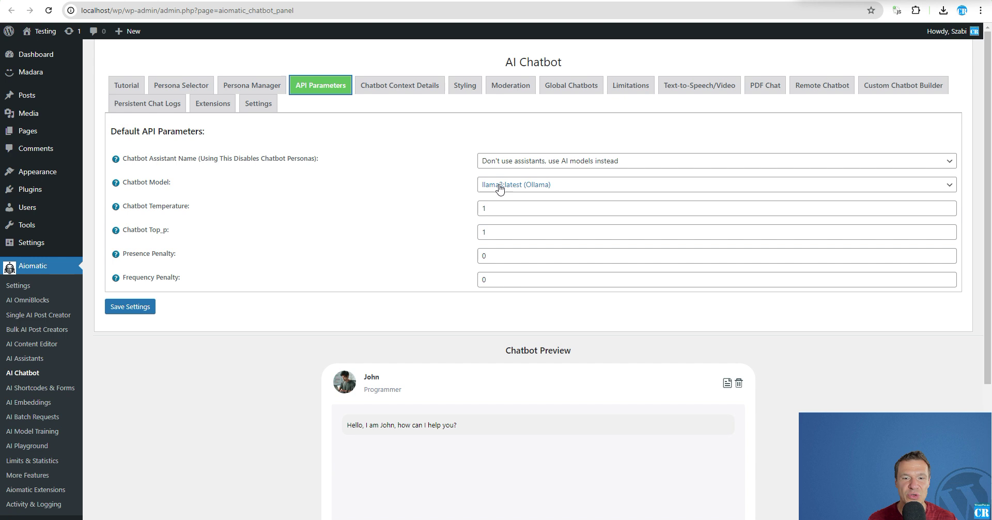
pyautogui.scroll(-4, 516, 179)
pyautogui.click(358, 396)
pyautogui.write('hi!')
pyautogui.press('Return')
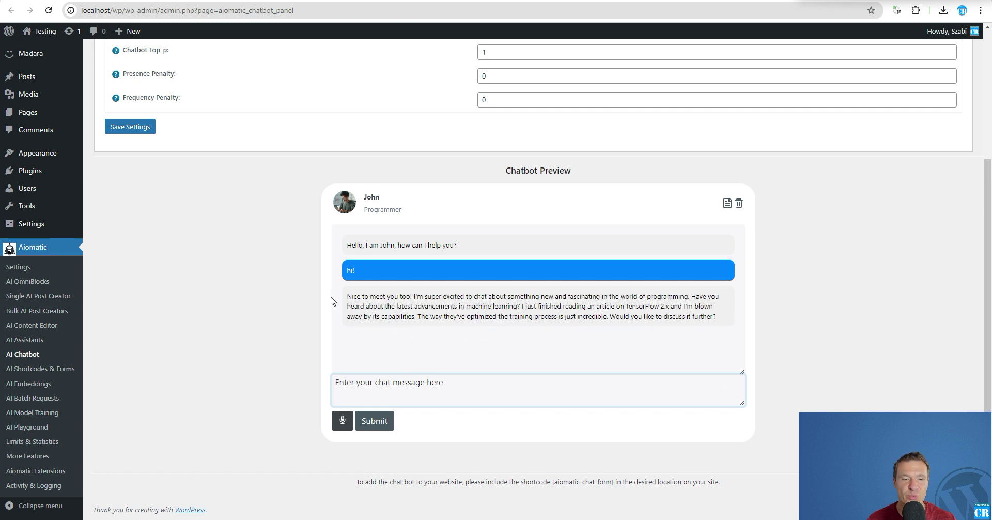
pyautogui.scroll(3, 260, 317)
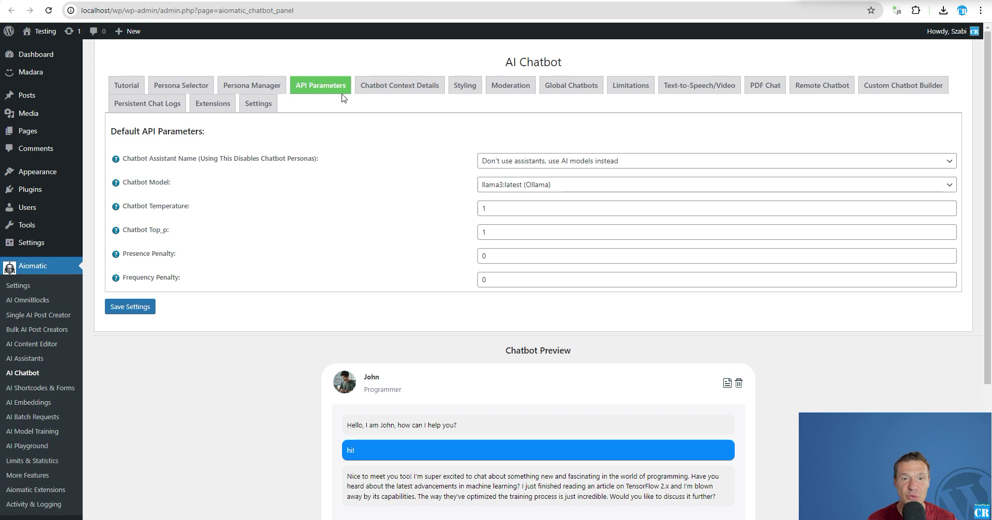
# Step: Follow the Ollama download link beside the Ollama Server URL setting in Aiomatic's API Keys settings
pyautogui.click(20, 287)
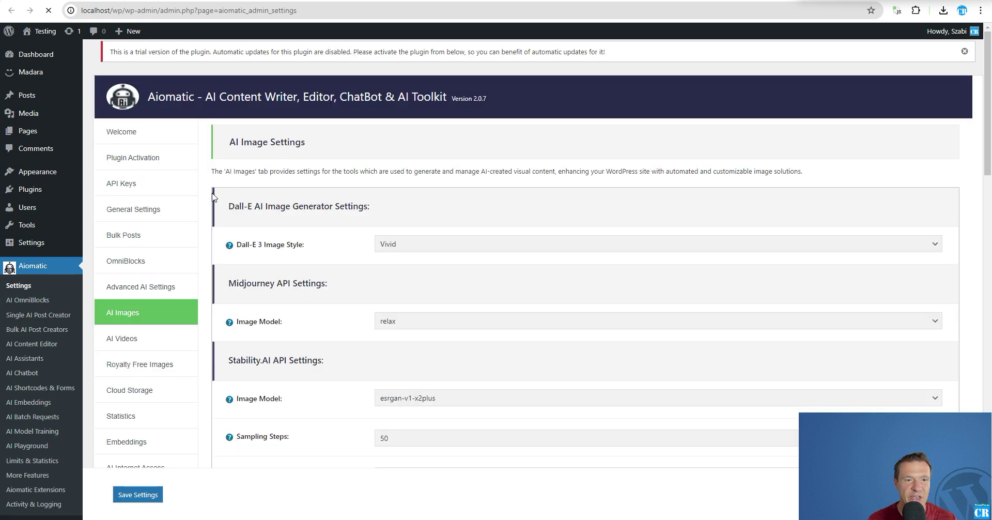
pyautogui.click(127, 184)
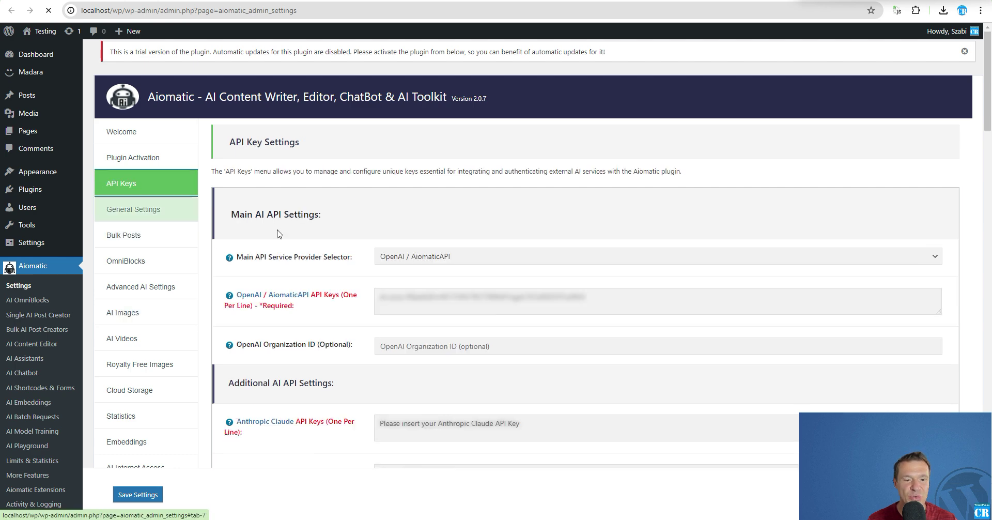
pyautogui.scroll(-5, 283, 243)
pyautogui.scroll(-4, 283, 242)
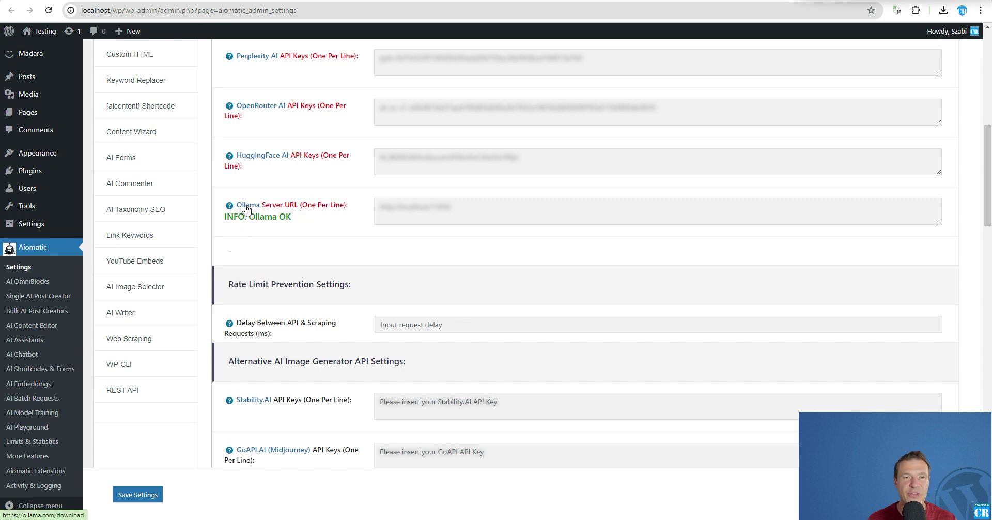
pyautogui.click(246, 209)
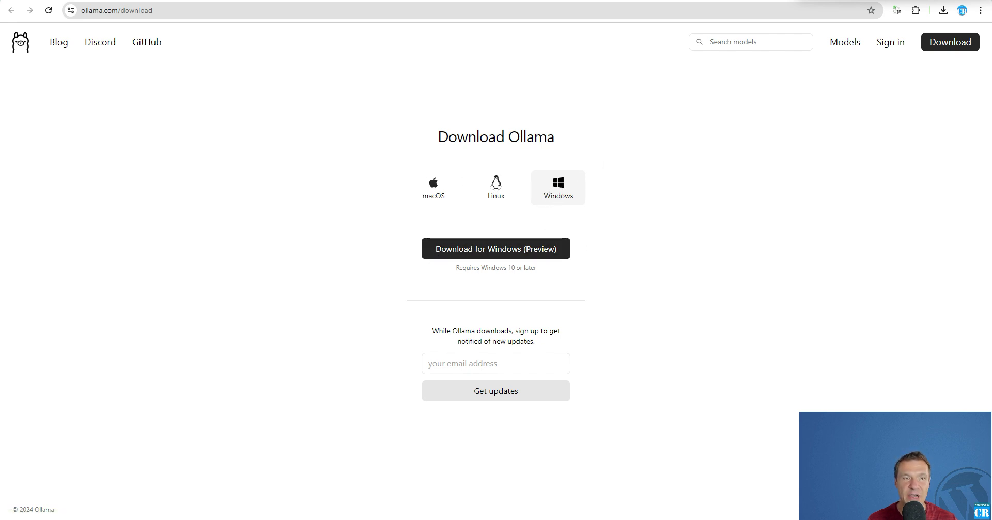
pyautogui.click(289, 1)
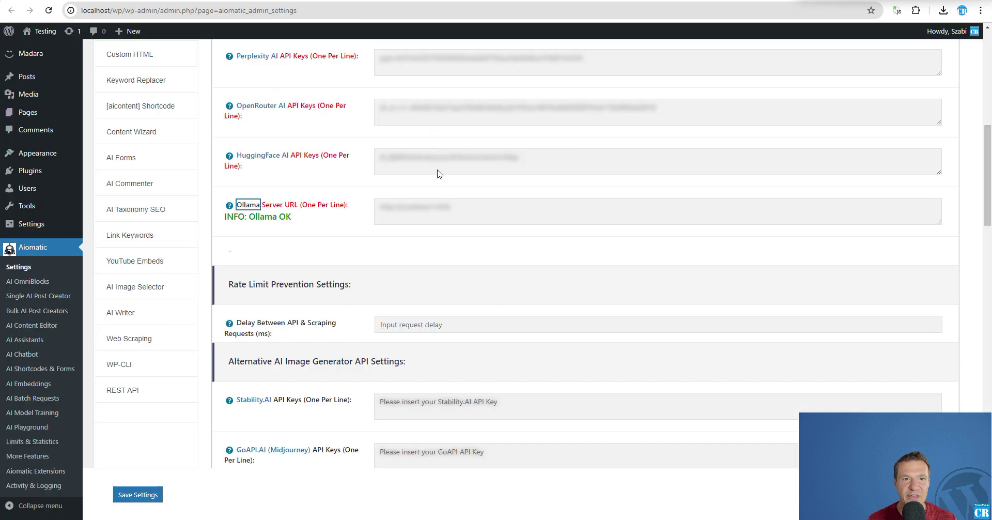
pyautogui.click(361, 1)
pyautogui.click(333, 1)
pyautogui.click(361, 1)
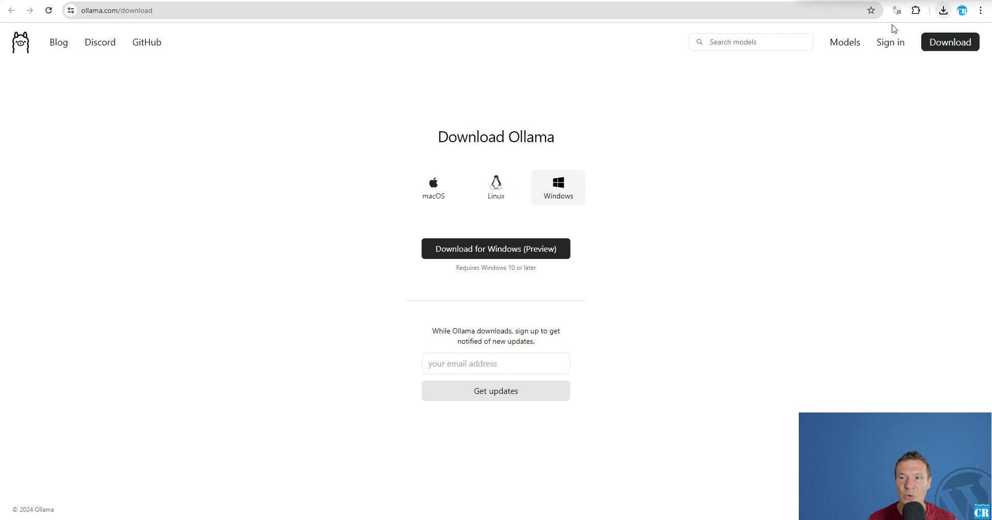
# Step: Launch the downloaded OllamaSetup.exe and proceed with the installation, keeping the option to automatically close the applications in use
pyautogui.click(943, 11)
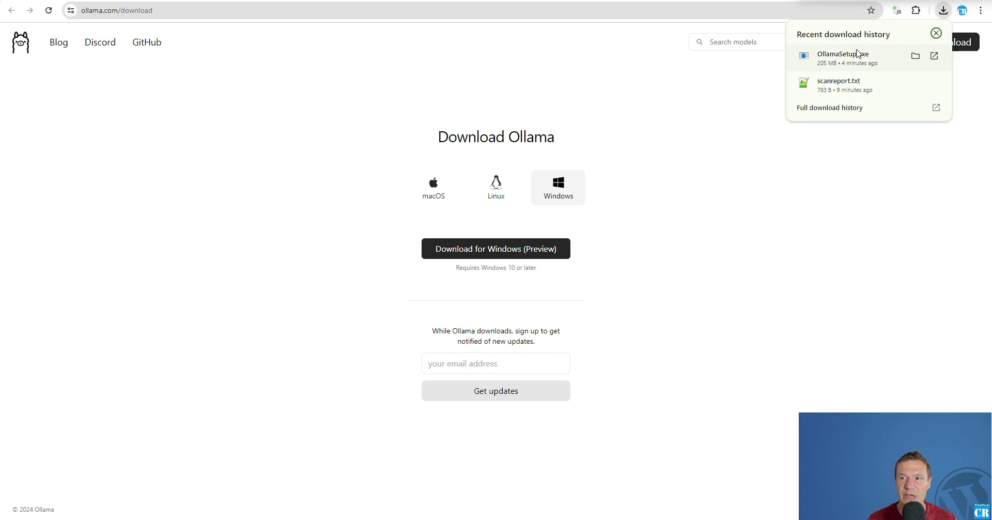
pyautogui.click(827, 60)
pyautogui.click(619, 403)
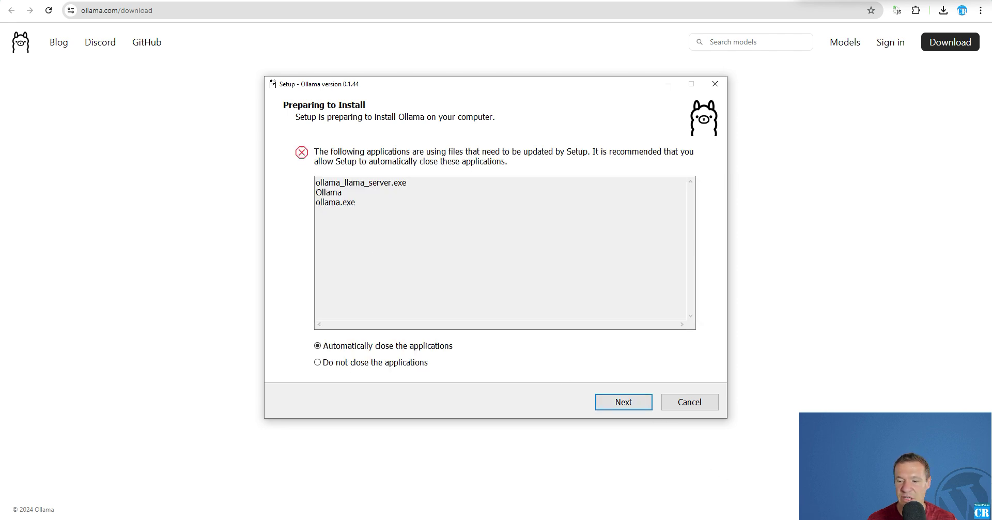
pyautogui.rightClick(839, 510)
pyautogui.click(874, 500)
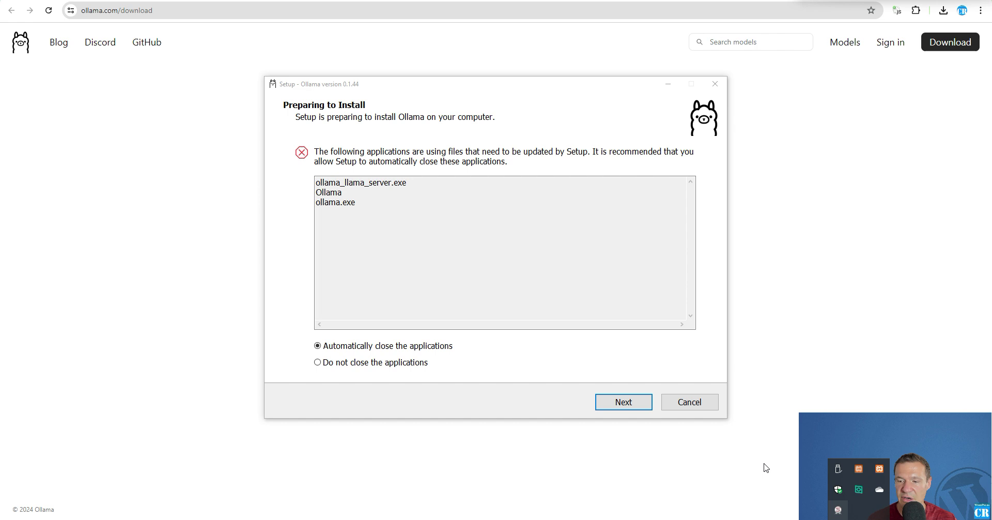
pyautogui.click(610, 404)
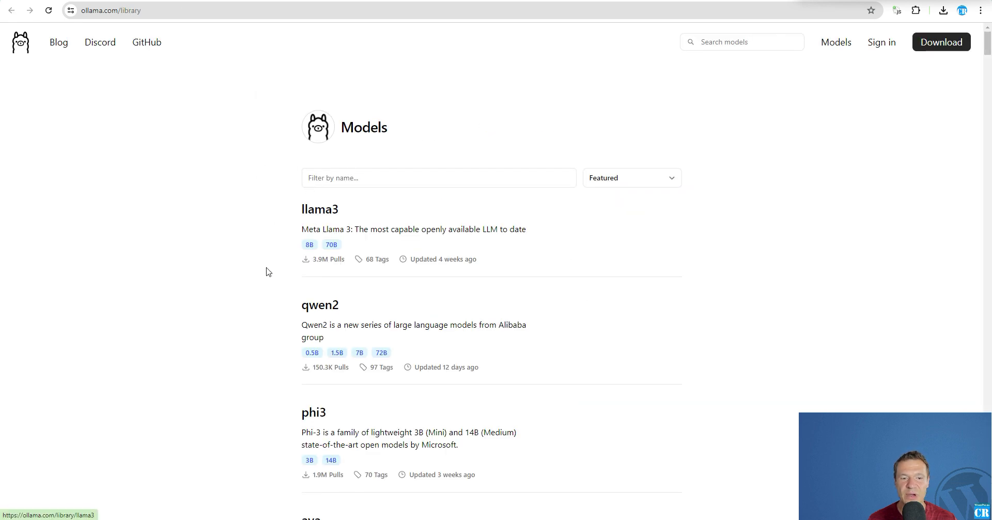
# Step: Examine the featured models and their parameter sizes on Ollama's model library page
pyautogui.scroll(-2, 261, 264)
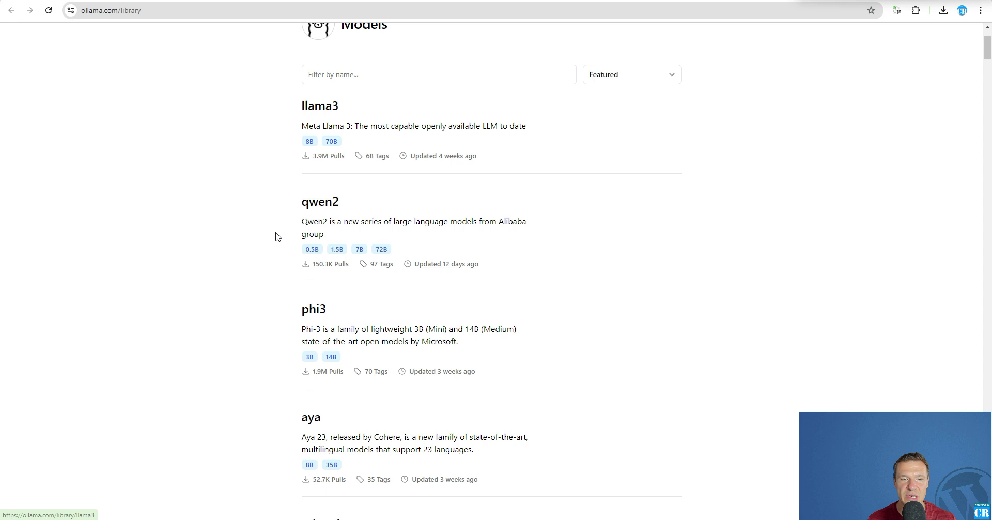
pyautogui.scroll(2, 277, 235)
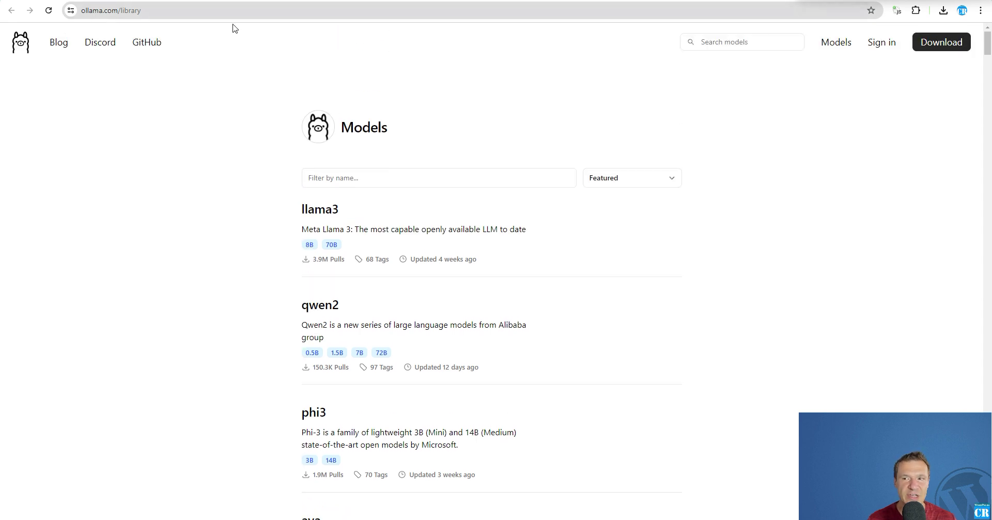
pyautogui.click(99, 8)
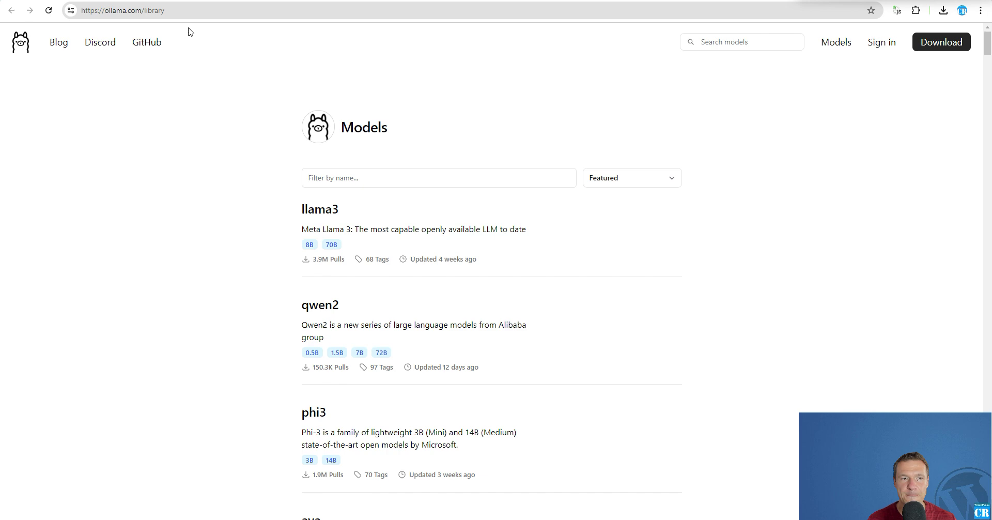
pyautogui.doubleClick(153, 10)
pyautogui.click(165, 113)
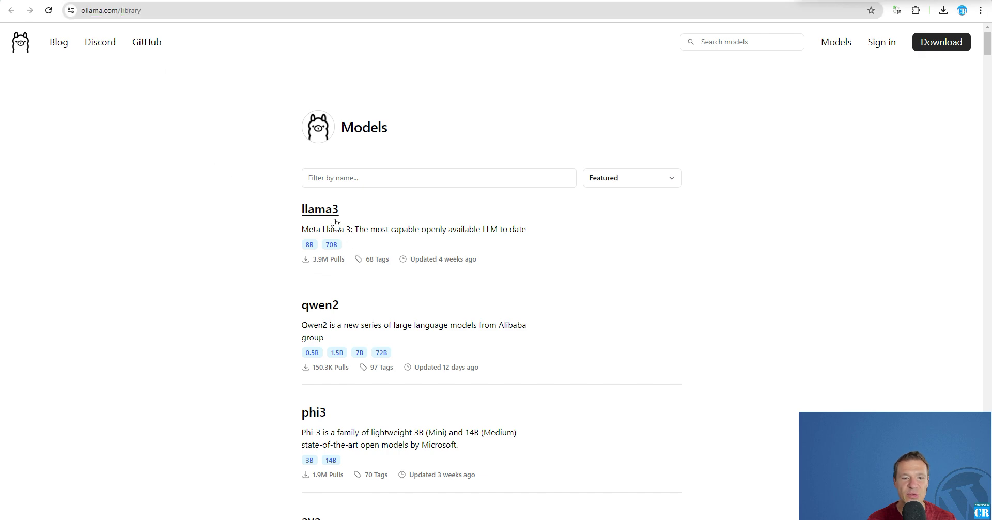
pyautogui.scroll(-5, 323, 223)
pyautogui.scroll(-15, 314, 227)
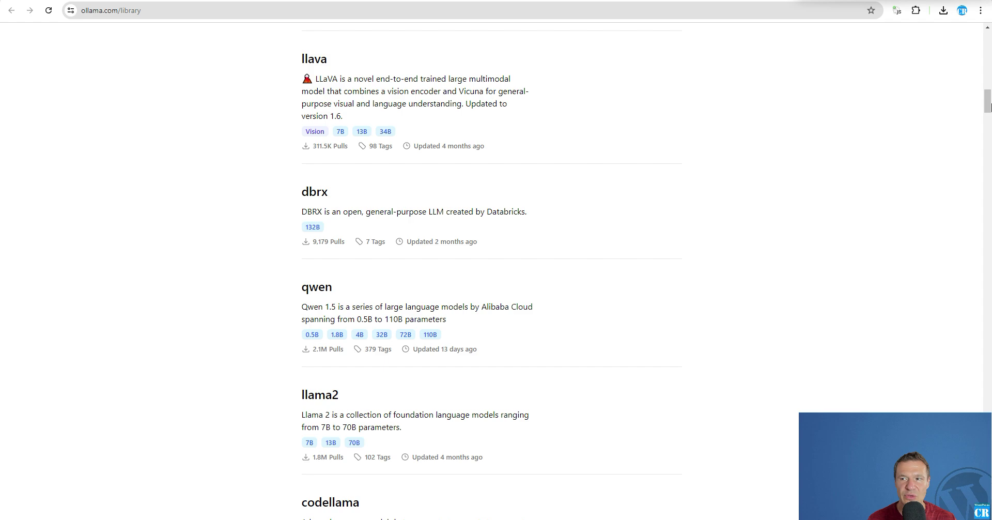
pyautogui.moveTo(984, 120); pyautogui.dragTo(985, 31)
pyautogui.click(621, 183)
pyautogui.click(194, 230)
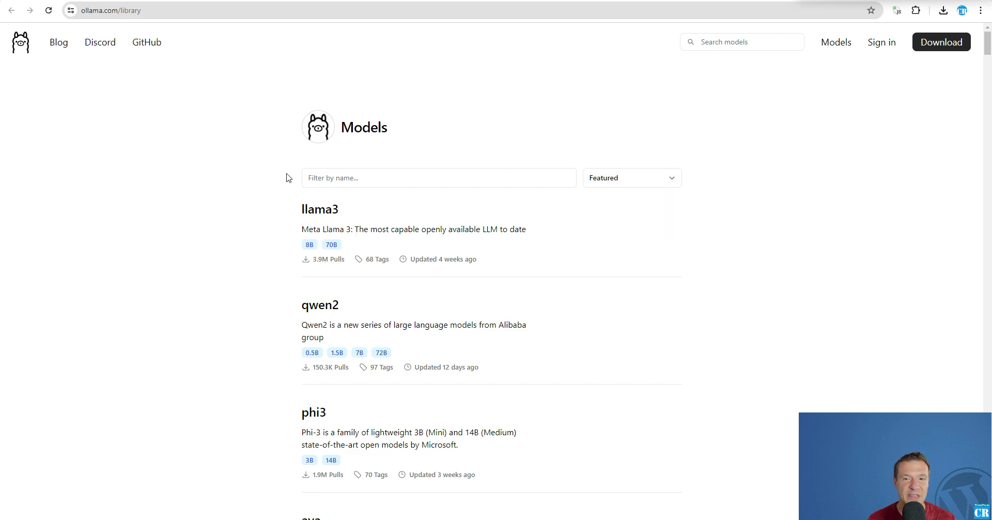
pyautogui.scroll(-3, 224, 184)
pyautogui.scroll(-2, 228, 190)
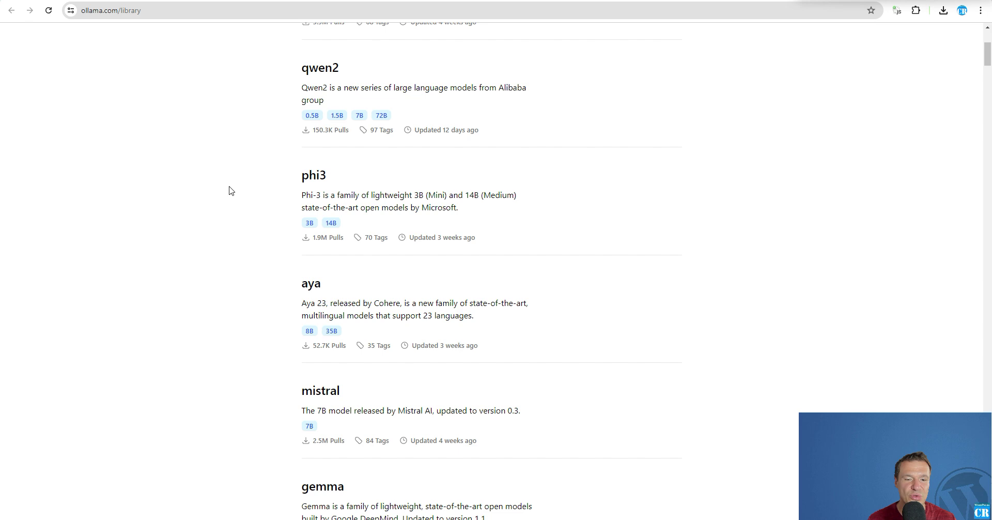
pyautogui.scroll(5, 228, 191)
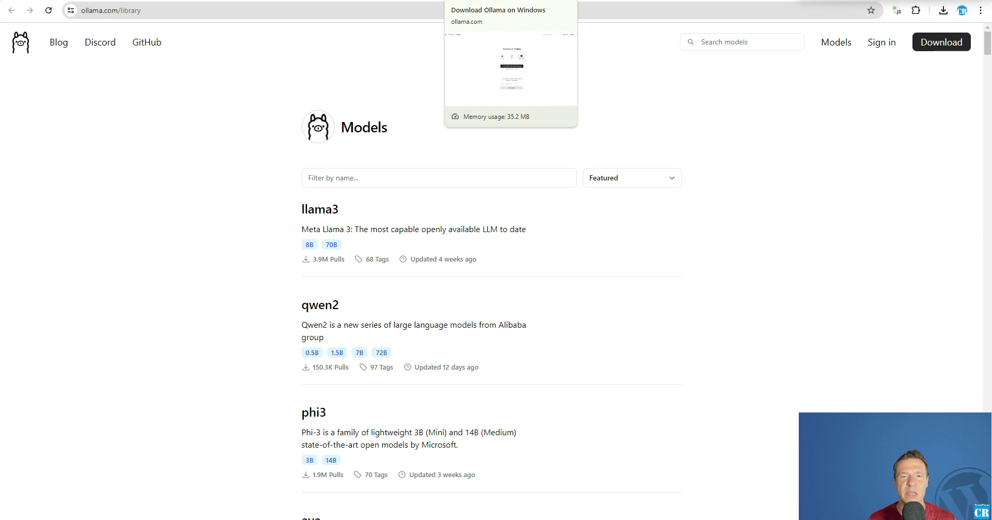
# Step: Return to the Ollama download page, open a Command Prompt window and place it over the page
pyautogui.hotkey('ctrl', 'Tab')
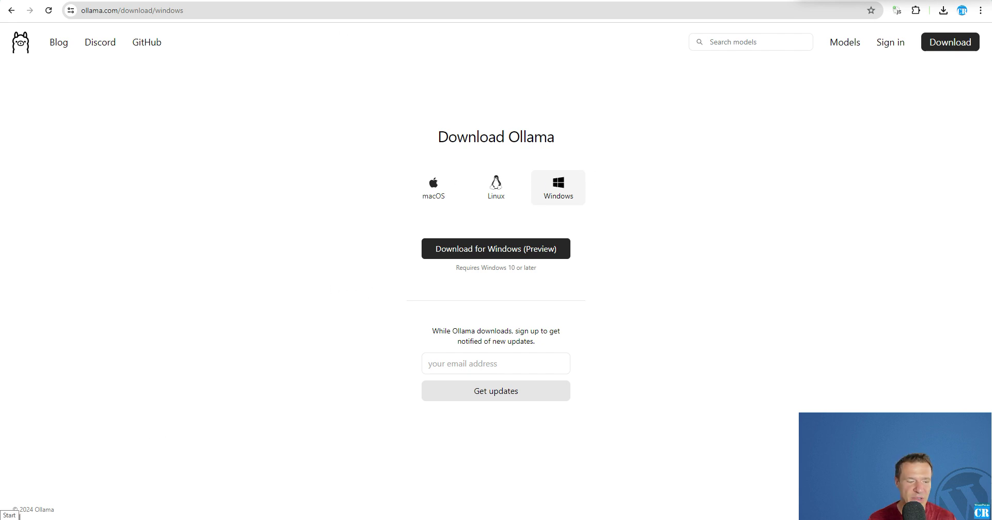
pyautogui.press('super')
pyautogui.write('cmd')
pyautogui.press('Return')
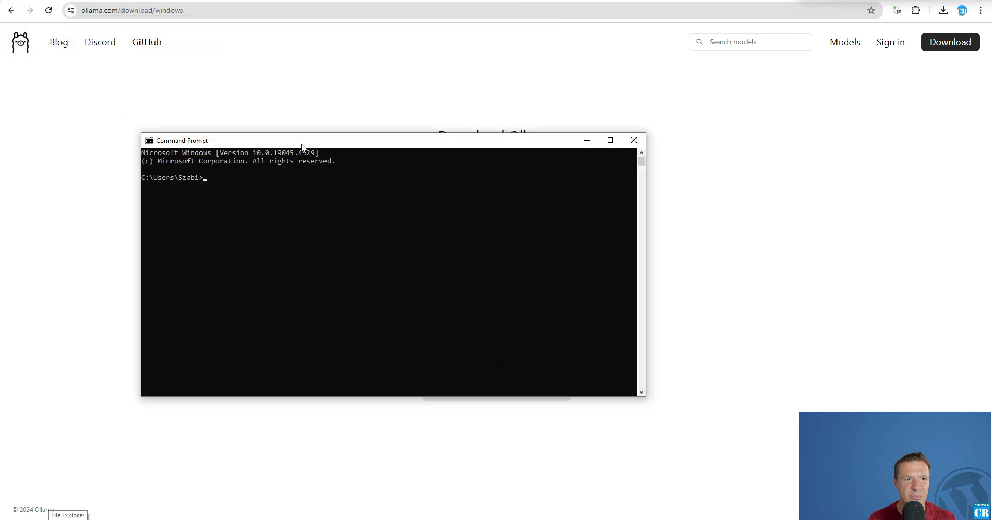
pyautogui.moveTo(181, 5); pyautogui.dragTo(306, 149)
# Step: Run "ollama" in the Command Prompt to view its usage and available commands
pyautogui.write('oolam')
pyautogui.press('BackSpace')
pyautogui.press('BackSpace')
pyautogui.press('BackSpace')
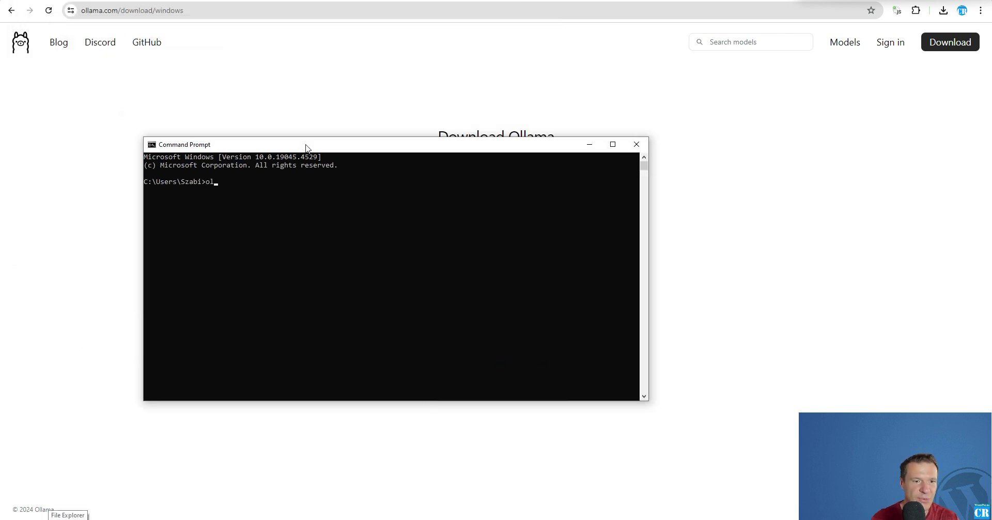
pyautogui.write('lama')
pyautogui.press('Return')
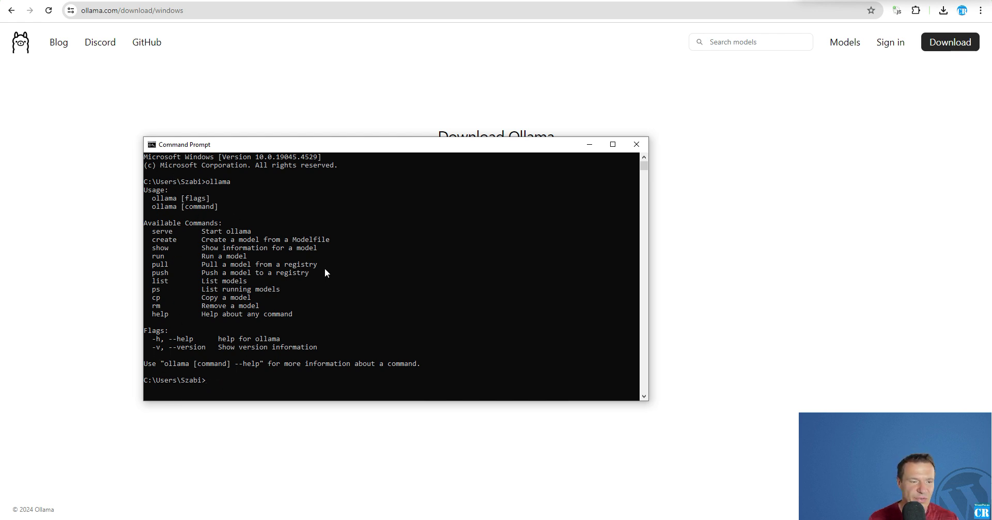
# Step: Try to list the installed models with "ollama -list" and the shorter "ollama -l"
pyautogui.write('ollama')
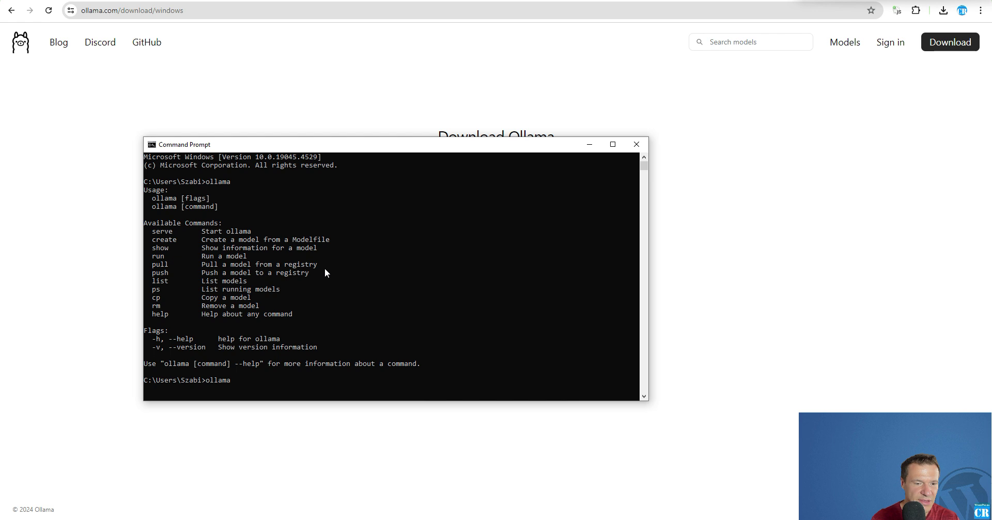
pyautogui.write(' -list')
pyautogui.press('Return')
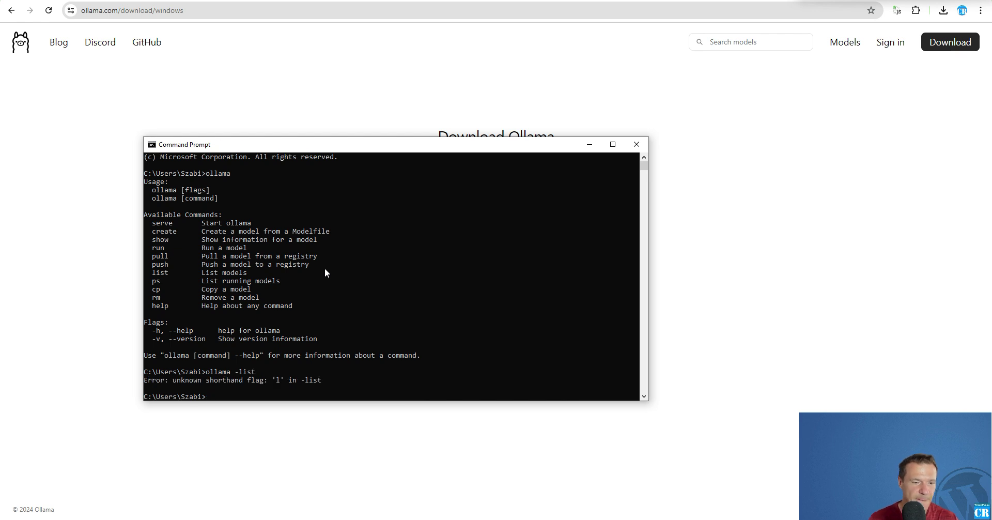
pyautogui.press('Up')
pyautogui.press('Left')
pyautogui.press('BackSpace')
pyautogui.press('BackSpace')
pyautogui.press('BackSpace')
pyautogui.press('Return')
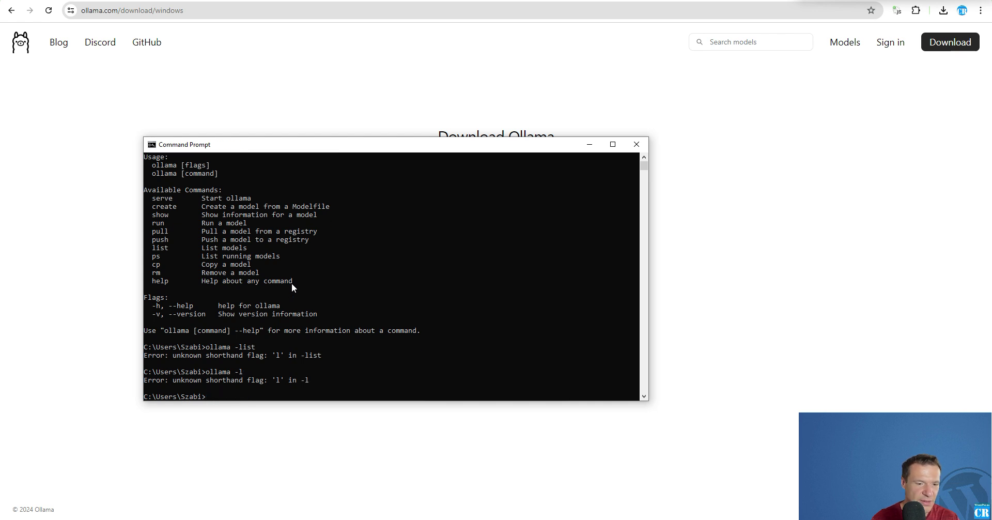
# Step: Run "ollama help" to review the available commands
pyautogui.press('Up')
pyautogui.press('BackSpace')
pyautogui.press('BackSpace')
pyautogui.write('help')
pyautogui.press('Return')
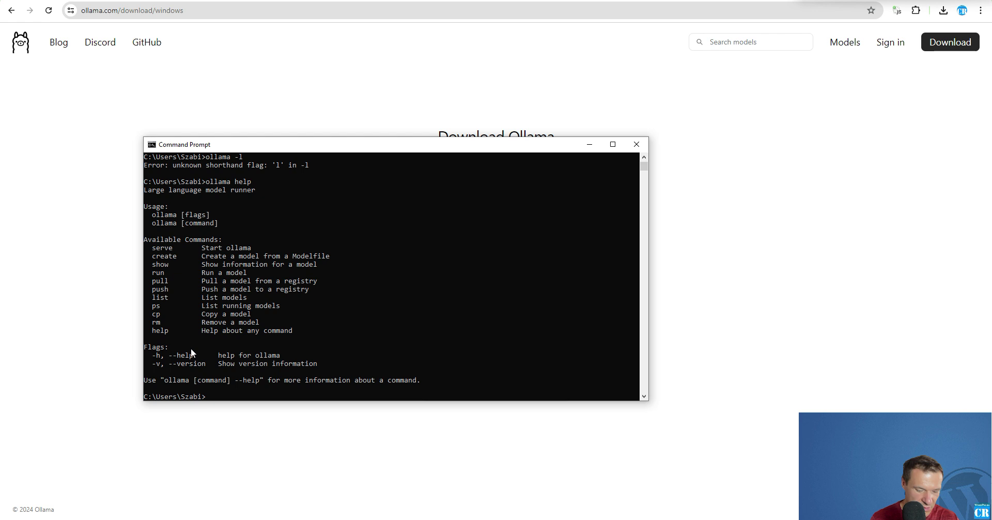
# Step: Run "ollama --help" to check the command names and flags
pyautogui.press('Up')
pyautogui.press('Up')
pyautogui.press('Up')
pyautogui.press('Left')
pyautogui.press('Left')
pyautogui.press('Left')
pyautogui.press('Left')
pyautogui.write('-')
pyautogui.press('Return')
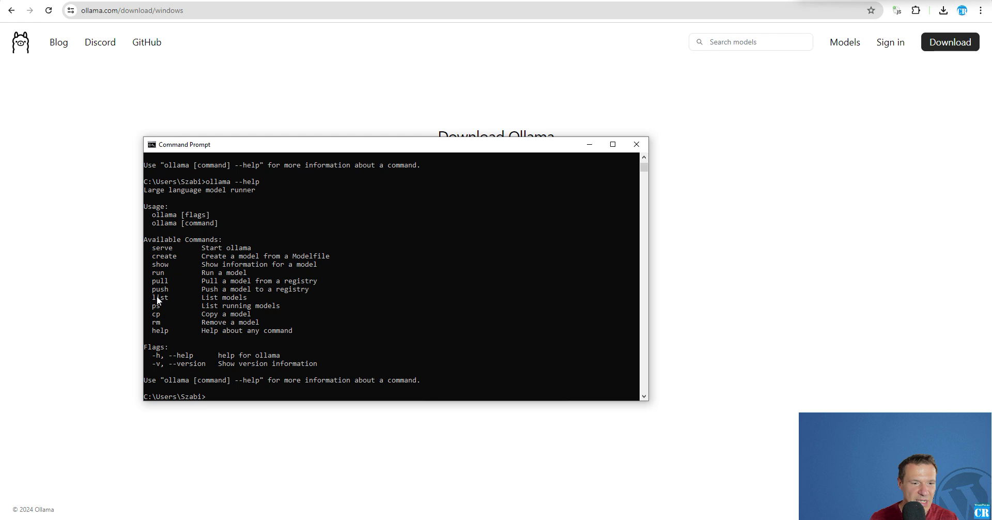
# Step: List the installed models with "ollama list" and write "ollama run" at the prompt without executing it
pyautogui.write('ollama list')
pyautogui.press('Return')
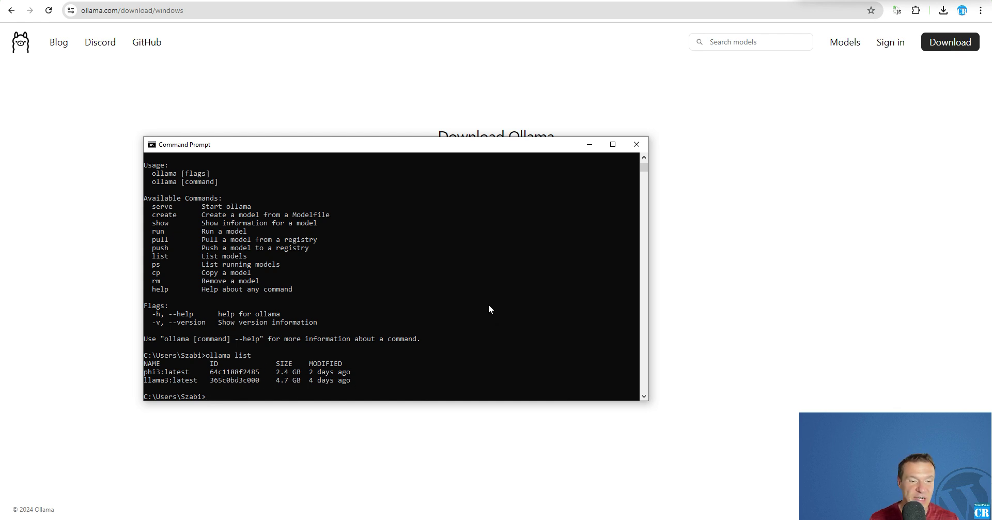
pyautogui.write('ollama run')
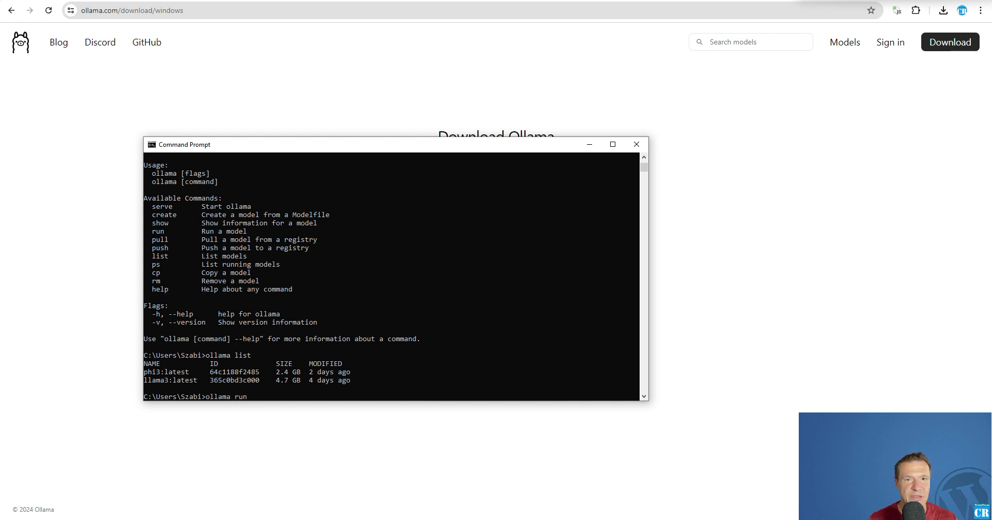
# Step: Check the example model run commands in Ollama's GitHub README and switch back to the Ollama model library page
pyautogui.click(568, 2)
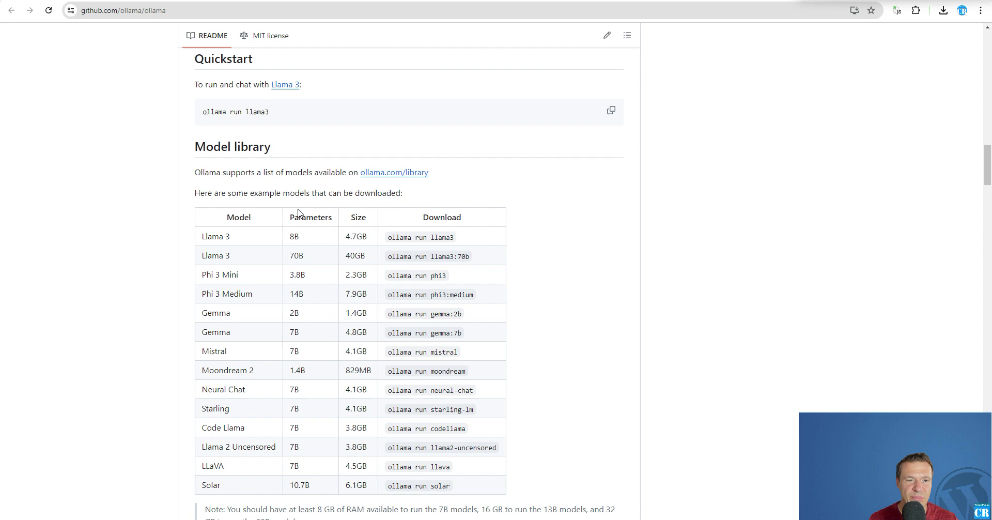
pyautogui.scroll(4, 310, 243)
pyautogui.scroll(8, 310, 242)
pyautogui.hotkey('ctrl', 'Tab')
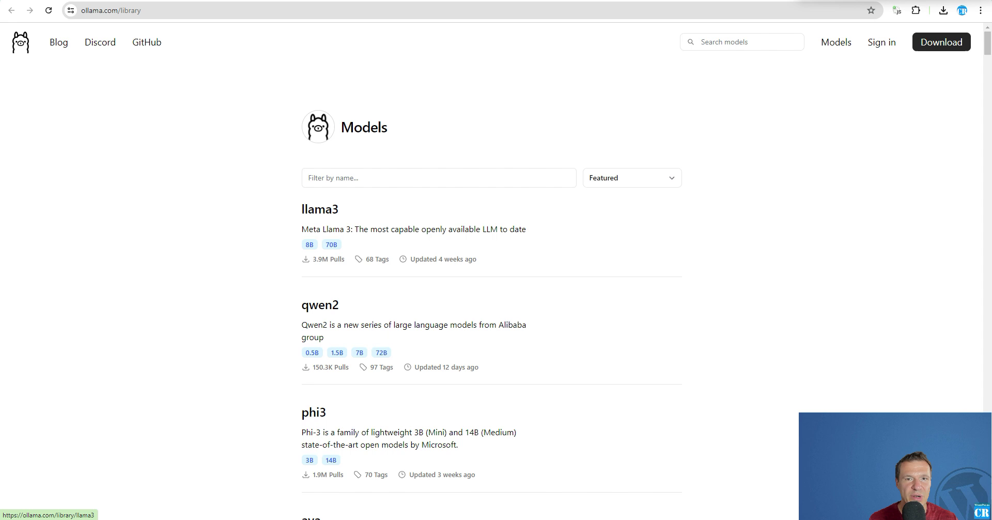
# Step: Browse the Ollama library for another model and execute "ollama run mistral" in Command Prompt
pyautogui.hotkey('alt', 'Tab')
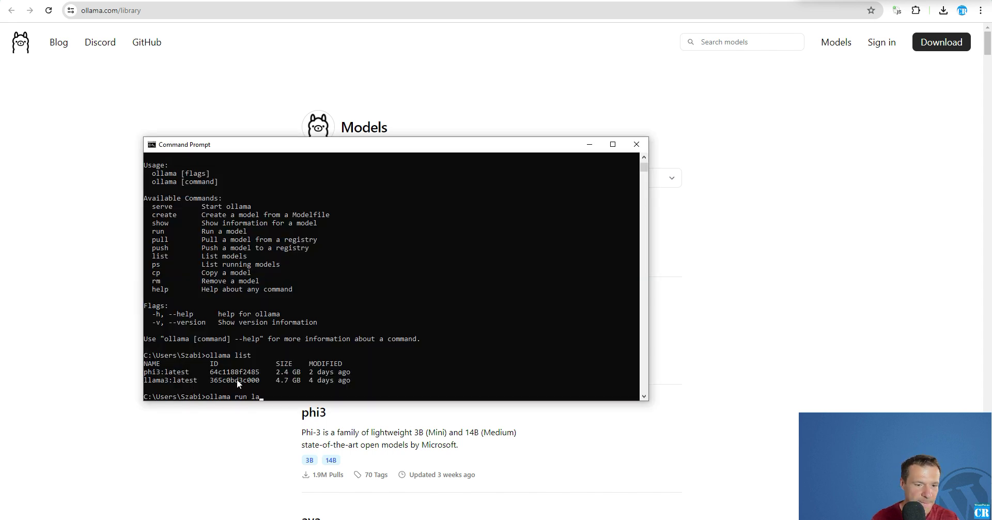
pyautogui.hotkey('alt', 'Tab')
pyautogui.scroll(-4, 246, 426)
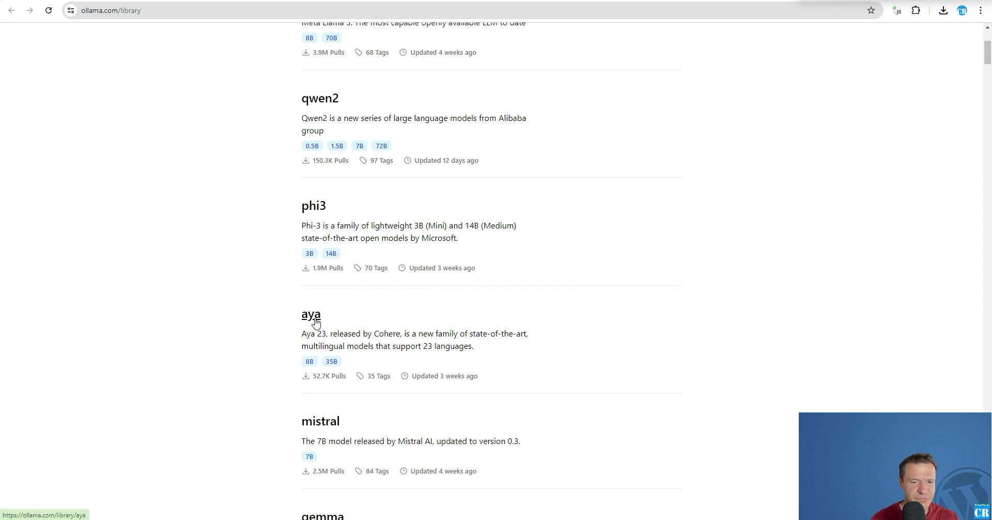
pyautogui.scroll(-2, 299, 324)
pyautogui.hotkey('alt', 'Tab')
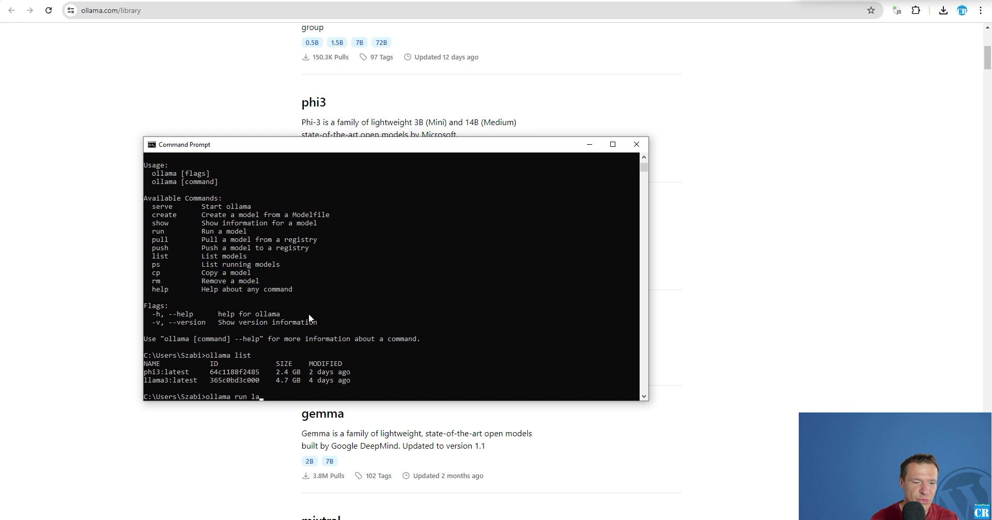
pyautogui.write('mistral')
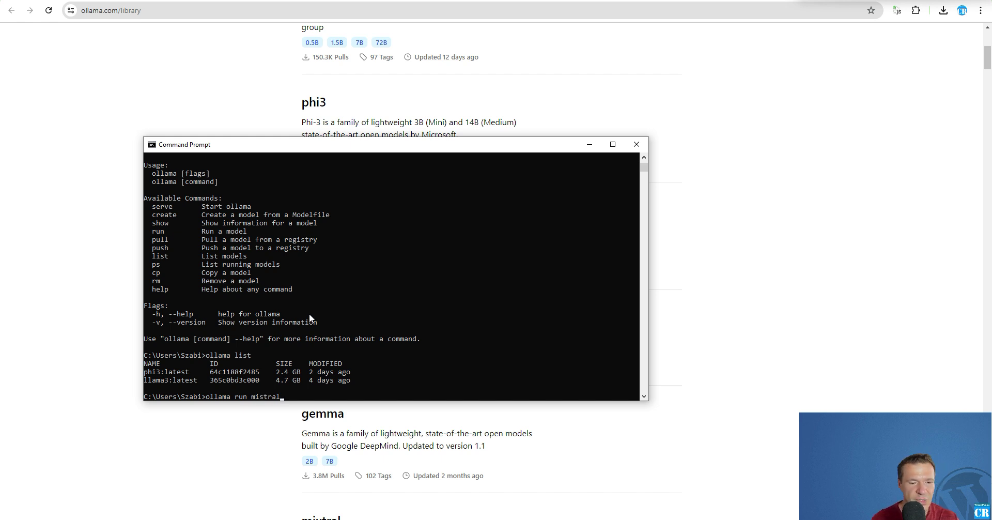
pyautogui.press('Return')
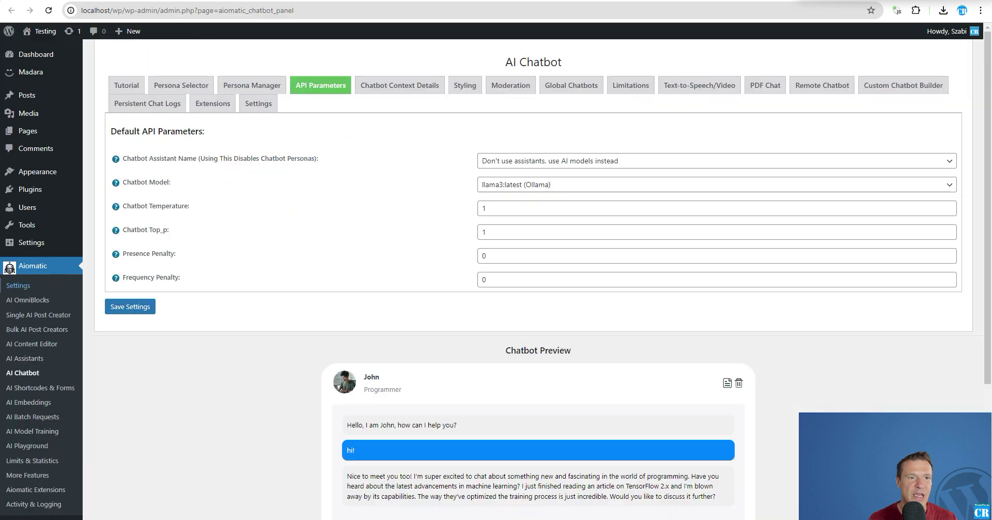
# Step: Check the Ollama entries among the Chatbot Model options and switch to Command Prompt to check the mistral download
pyautogui.click(519, 189)
pyautogui.scroll(-5, 519, 278)
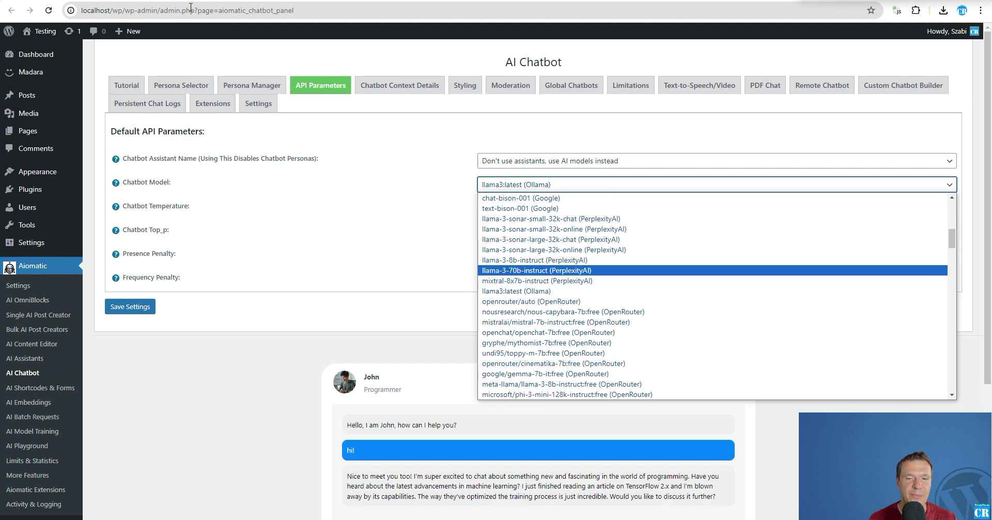
pyautogui.hotkey('alt', 'Tab')
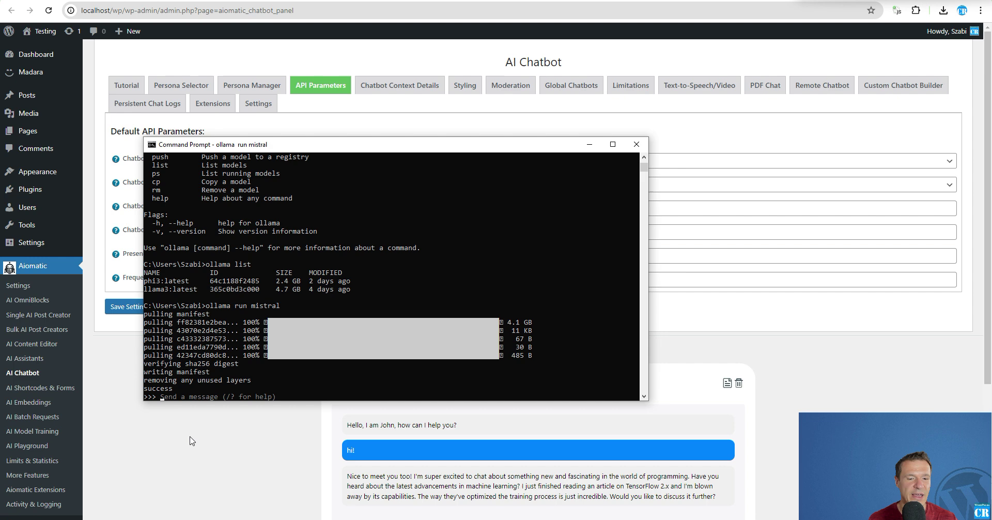
# Step: Reload the AI Chatbot page in the browser and check the Chatbot Model options in the API Parameters for new Ollama models
pyautogui.hotkey('alt', 'Tab')
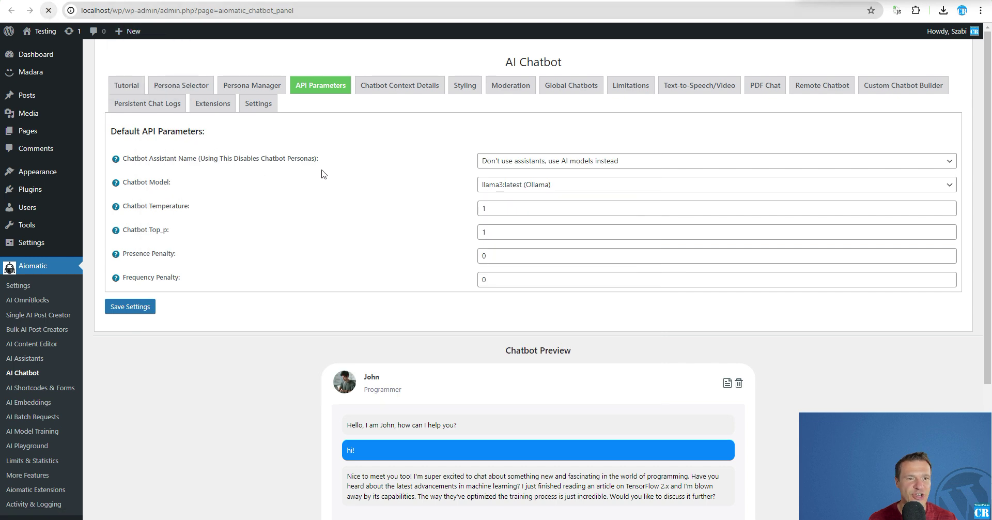
pyautogui.press('F5')
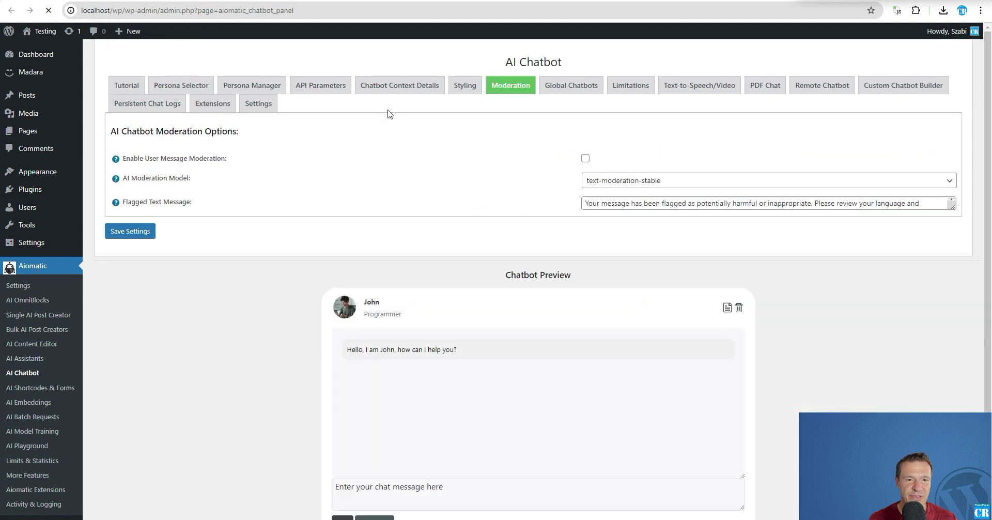
pyautogui.click(320, 85)
pyautogui.click(490, 186)
pyautogui.scroll(-5, 511, 290)
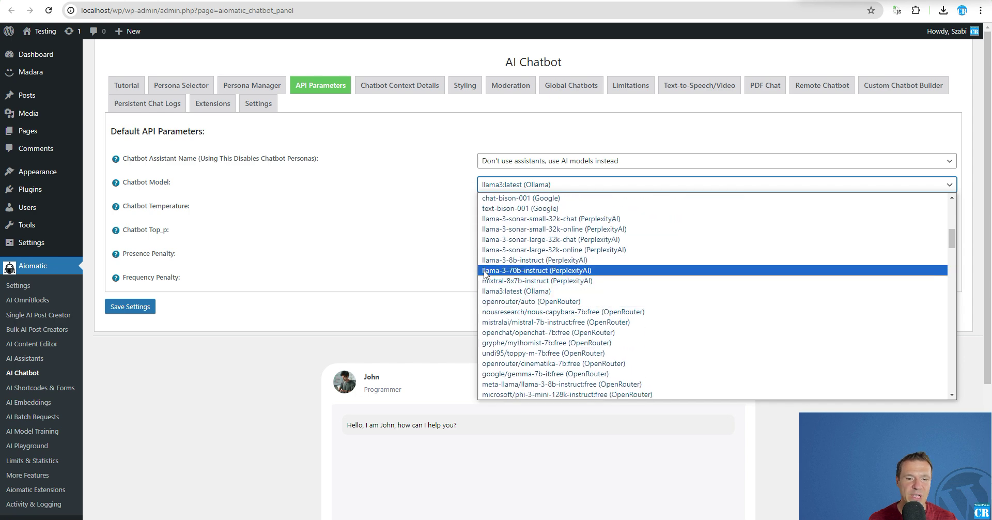
pyautogui.click(328, 215)
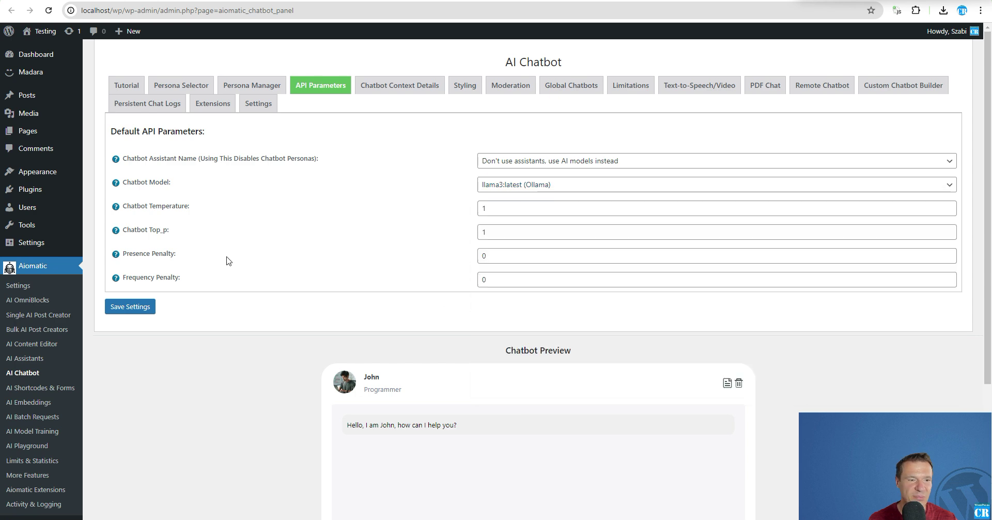
# Step: Open the API Keys section of the Aiomatic settings and find the Ollama Server URL field
pyautogui.click(19, 286)
pyautogui.scroll(-15, 353, 283)
pyautogui.scroll(15, 352, 283)
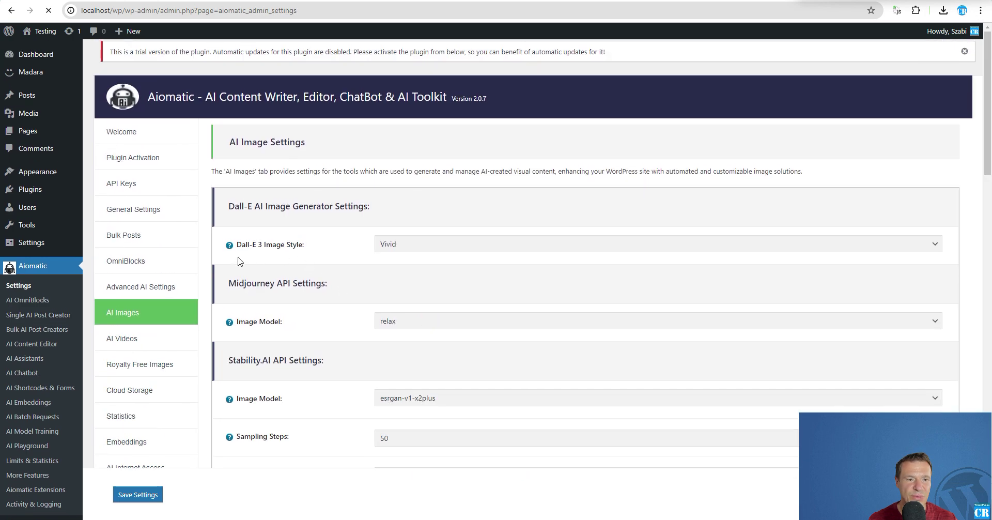
pyautogui.scroll(-5, 186, 293)
pyautogui.scroll(3, 165, 248)
pyautogui.click(142, 192)
pyautogui.scroll(-7, 315, 303)
# Step: Copy the Ollama Server URL, clear its field and save the settings
pyautogui.click(381, 309)
pyautogui.hotkey('ctrl', 'a')
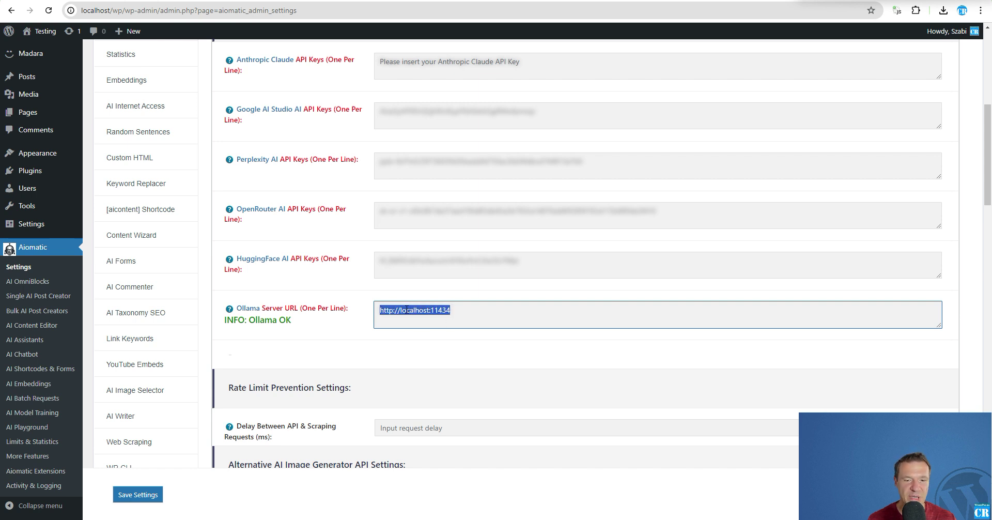
pyautogui.click(430, 310)
pyautogui.tripleClick(432, 311)
pyautogui.moveTo(224, 319); pyautogui.dragTo(284, 326)
pyautogui.moveTo(224, 322); pyautogui.dragTo(292, 321)
pyautogui.click(386, 319)
pyautogui.press('BackSpace')
pyautogui.click(138, 493)
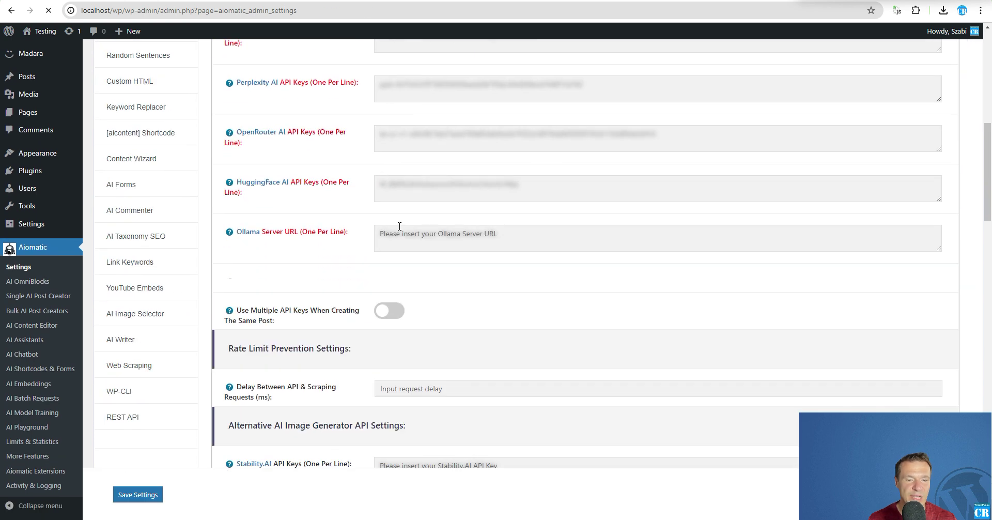
pyautogui.click(400, 225)
pyautogui.hotkey('ctrl', 'v')
pyautogui.click(150, 497)
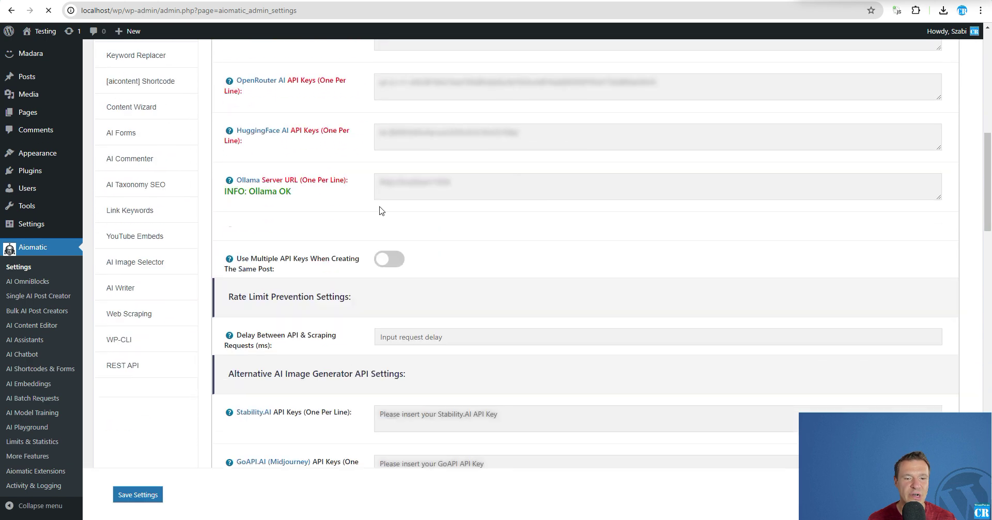
pyautogui.doubleClick(392, 182)
pyautogui.tripleClick(392, 176)
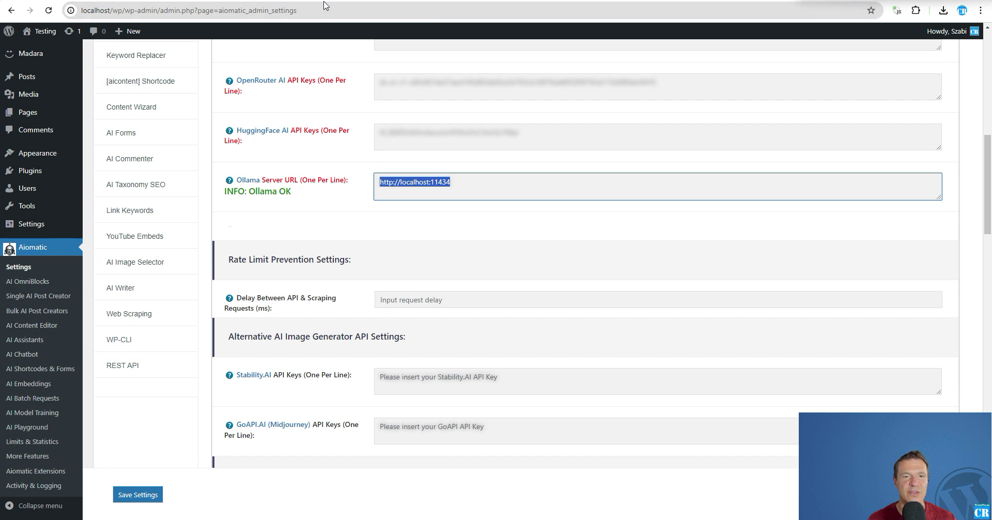
pyautogui.hotkey('shift', 'Tab')
pyautogui.scroll(3, 583, 258)
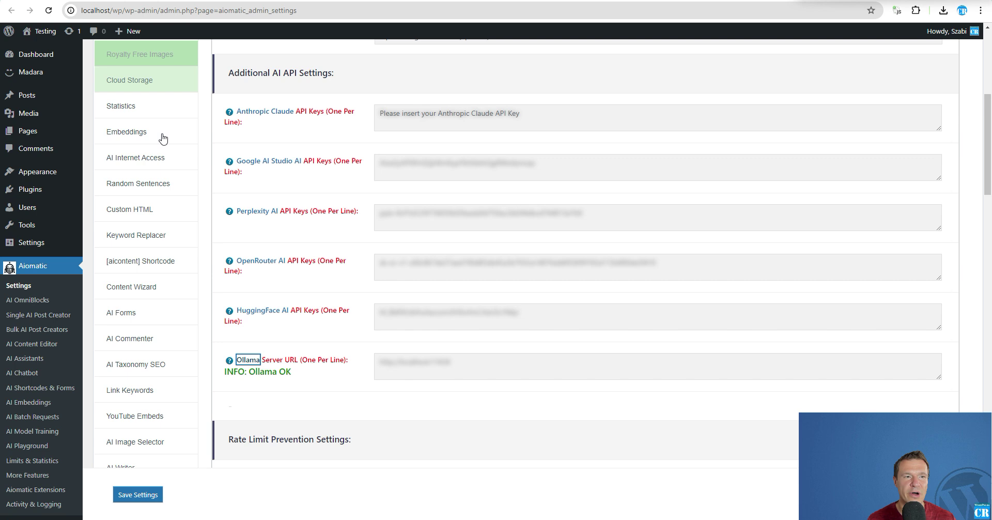
# Step: Set the AI Chatbot's Chatbot Model to mistral:latest (Ollama) in the API Parameters and save the settings
pyautogui.click(23, 373)
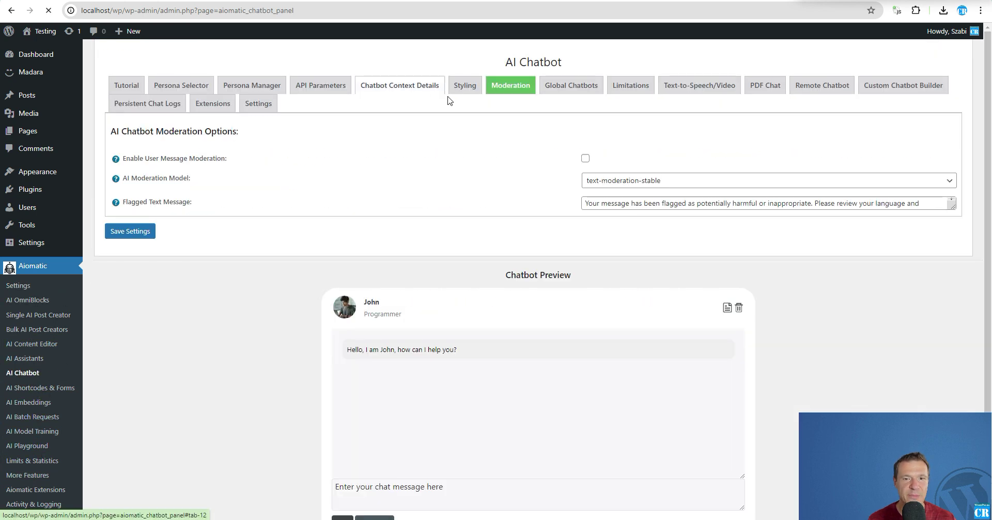
pyautogui.click(320, 87)
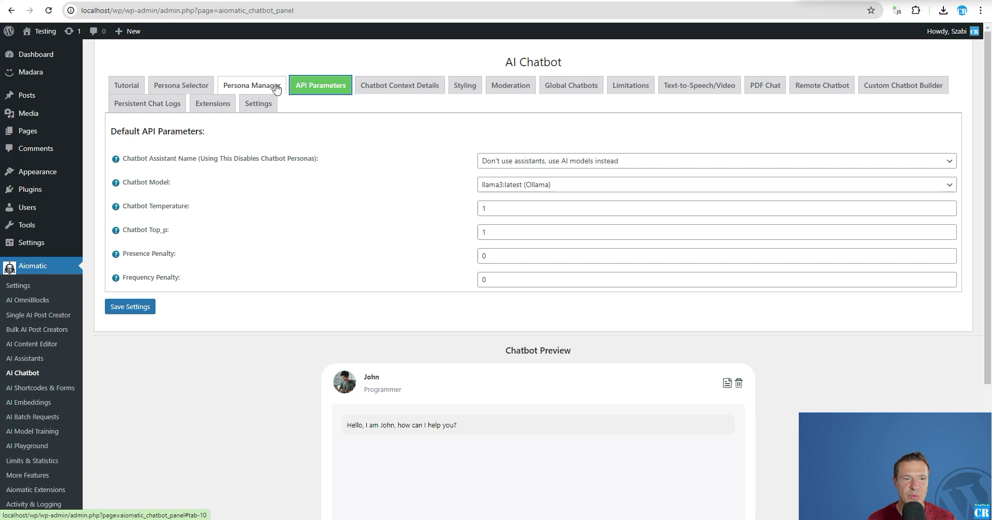
pyautogui.click(490, 186)
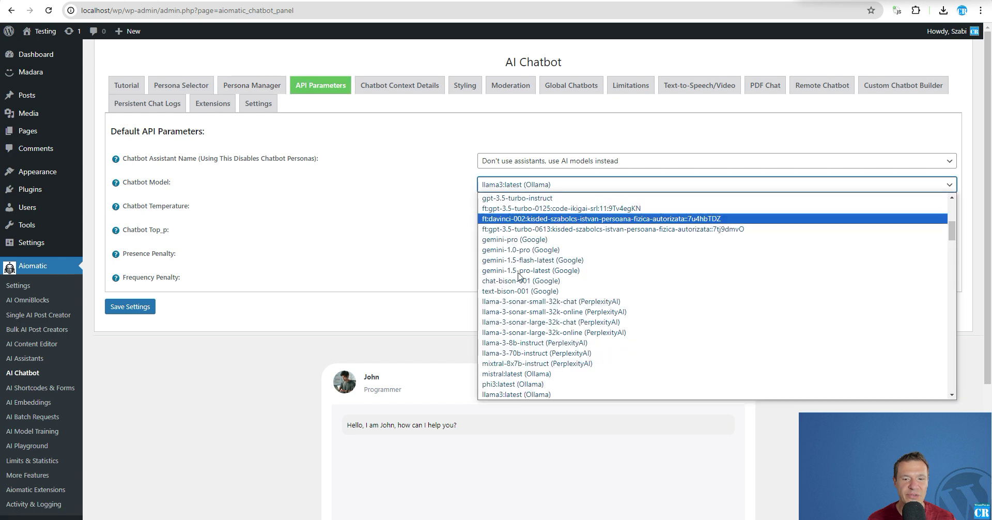
pyautogui.scroll(-5, 501, 268)
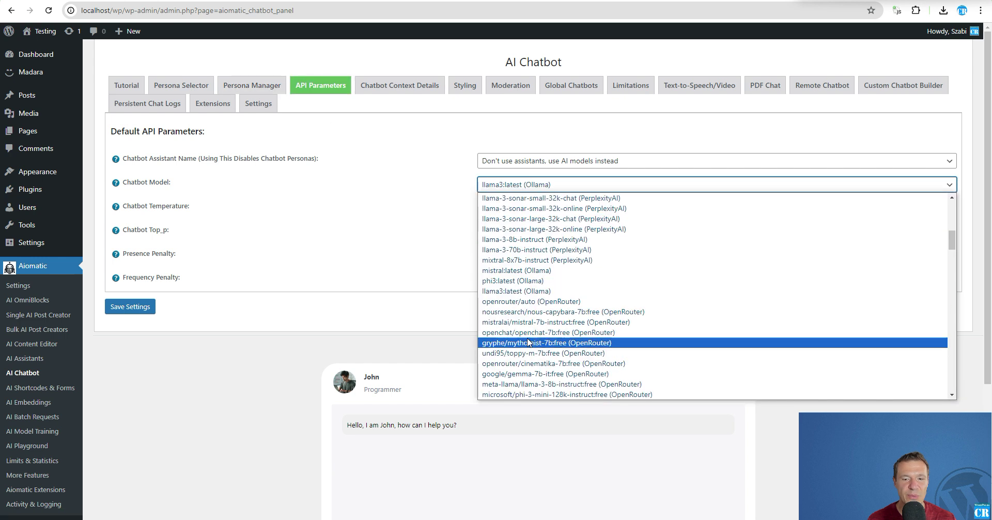
pyautogui.click(495, 271)
pyautogui.click(128, 308)
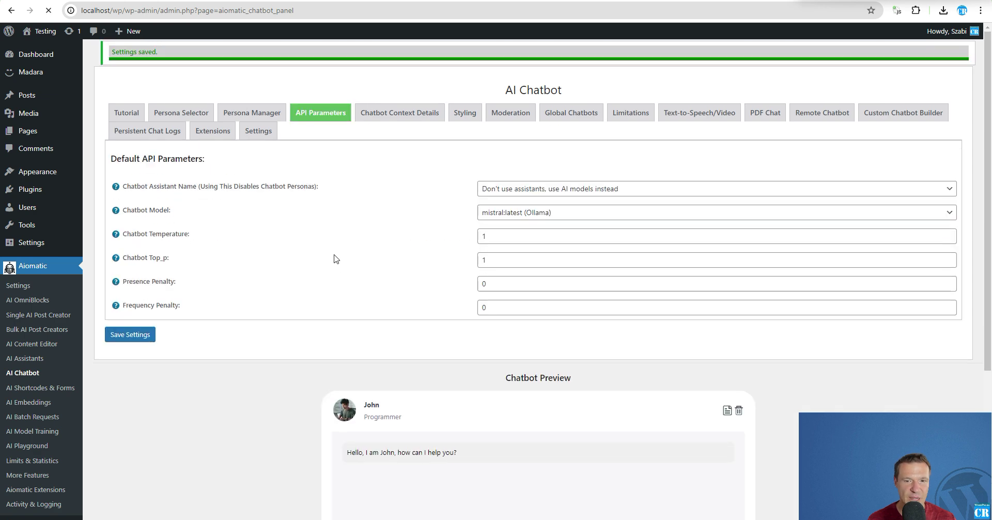
# Step: Send "hi" in the Chatbot Preview and review the reply together with the selected chatbot model
pyautogui.scroll(-4, 332, 259)
pyautogui.click(366, 389)
pyautogui.write('hi')
pyautogui.press('Return')
pyautogui.scroll(2, 501, 114)
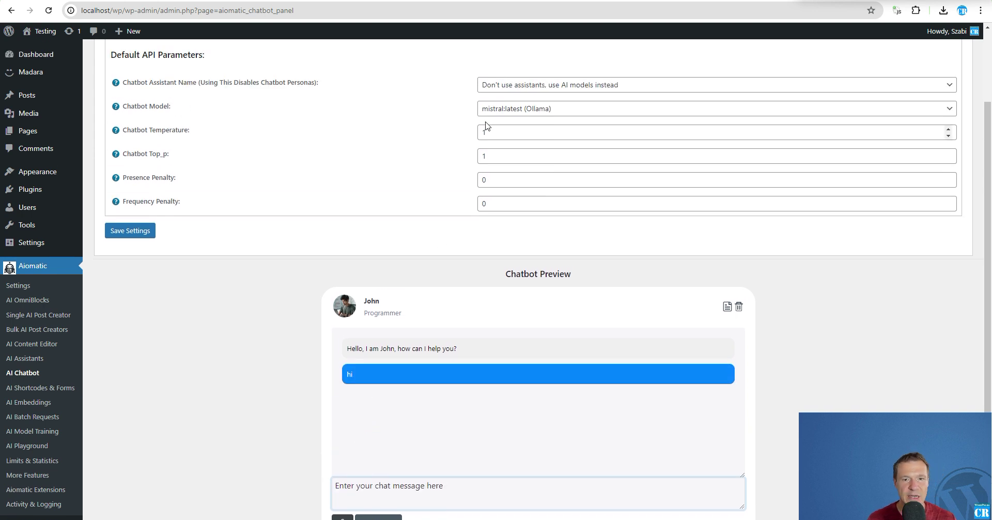
pyautogui.scroll(-2, 288, 255)
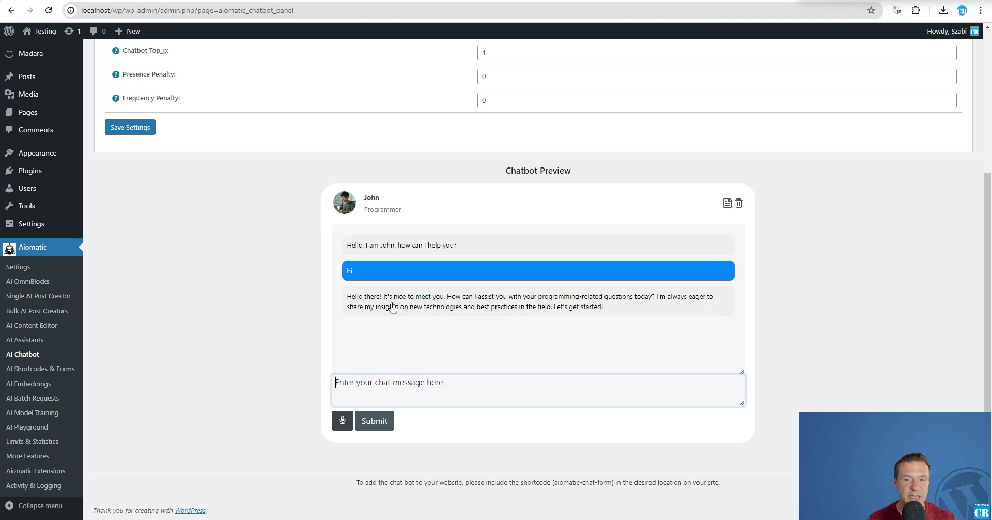
pyautogui.scroll(2, 337, 324)
pyautogui.scroll(3, 341, 331)
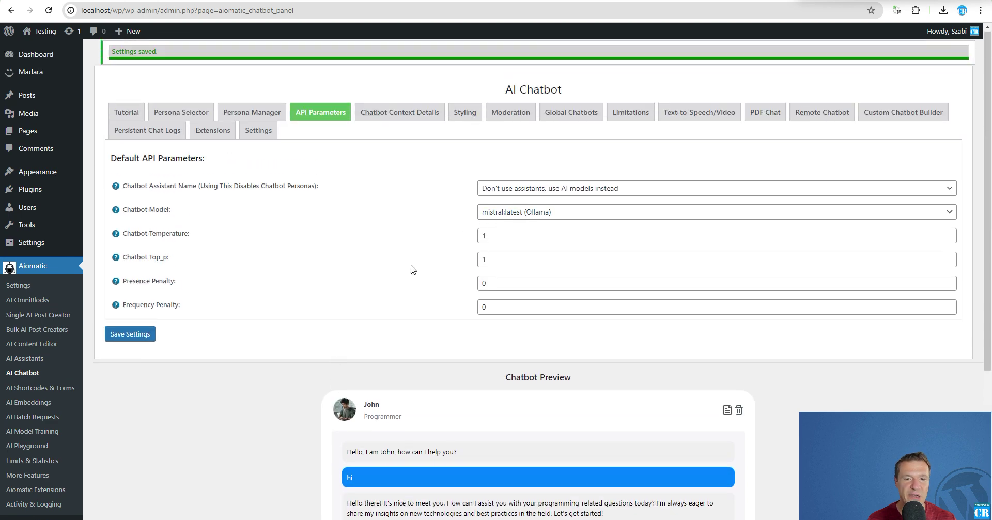
pyautogui.scroll(-4, 403, 269)
pyautogui.scroll(-1, 387, 272)
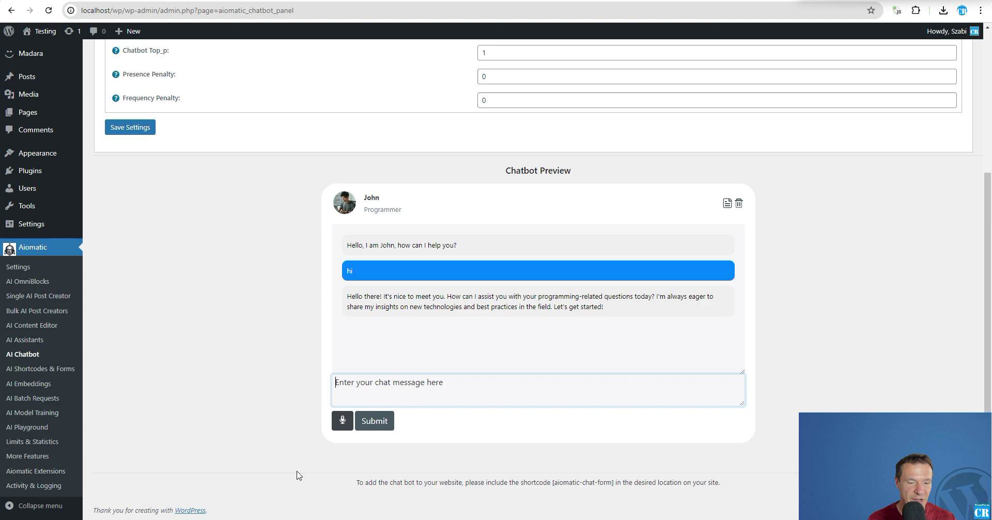
# Step: Browse further models in the Ollama library and compare them with the run command in Command Prompt
pyautogui.hotkey('alt', 'Tab')
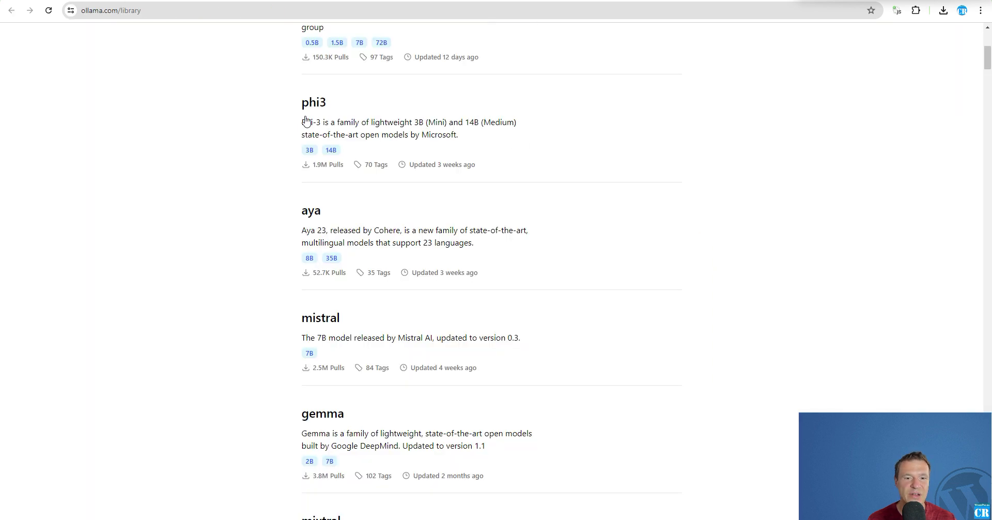
pyautogui.scroll(-4, 261, 159)
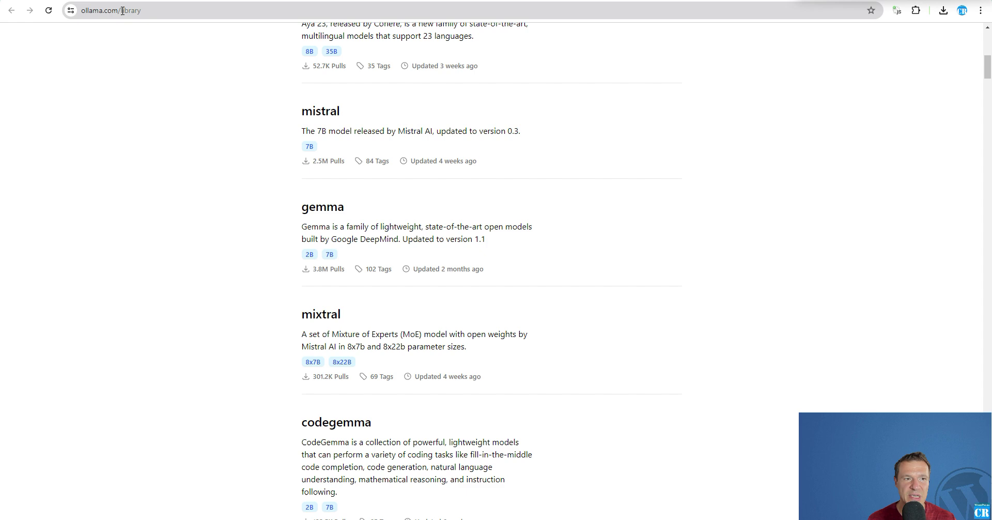
pyautogui.scroll(-4, 215, 175)
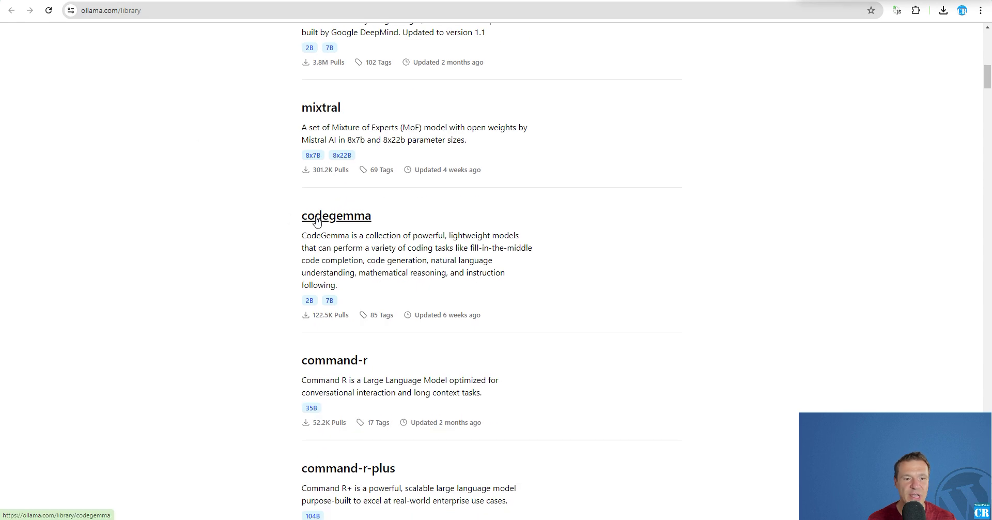
pyautogui.click(196, 509)
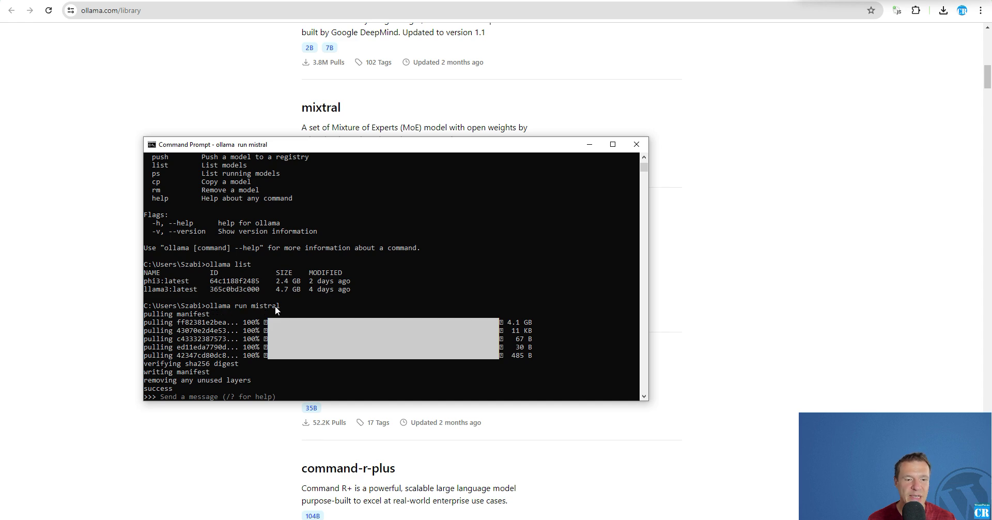
pyautogui.click(210, 434)
pyautogui.scroll(-7, 219, 389)
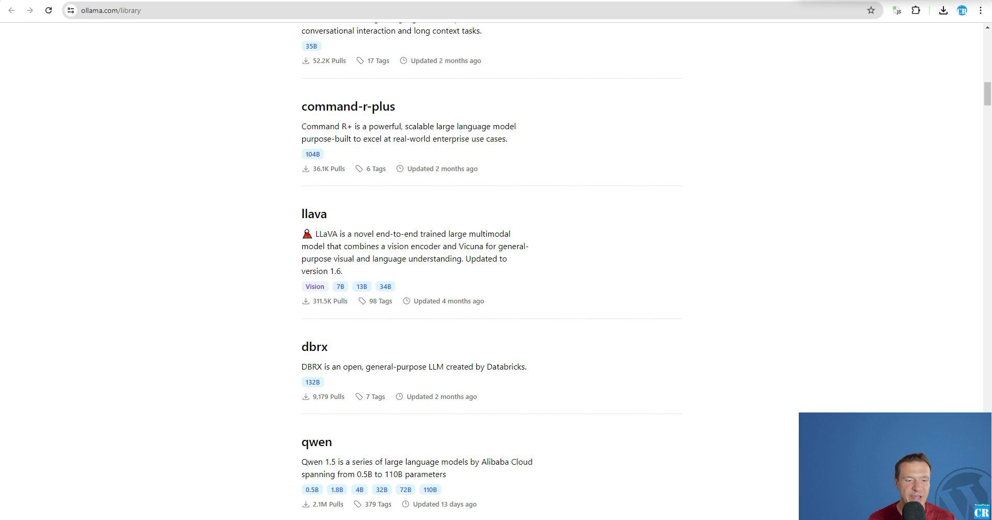
pyautogui.hotkey('alt', 'Tab')
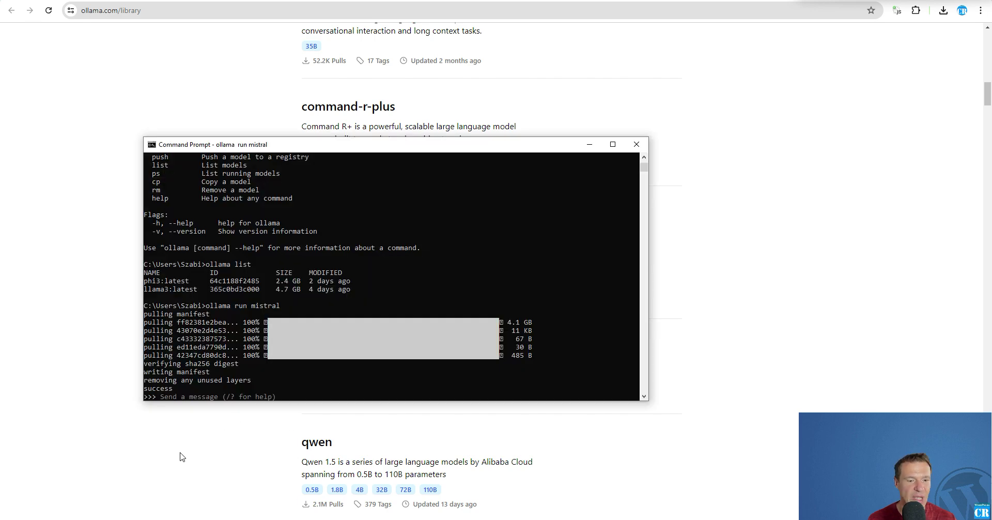
# Step: Return to the Aiomatic settings in WordPress and examine the Ollama Server URL field
pyautogui.hotkey('alt', 'Tab')
pyautogui.hotkey('alt', 'Tab')
pyautogui.scroll(4, 258, 268)
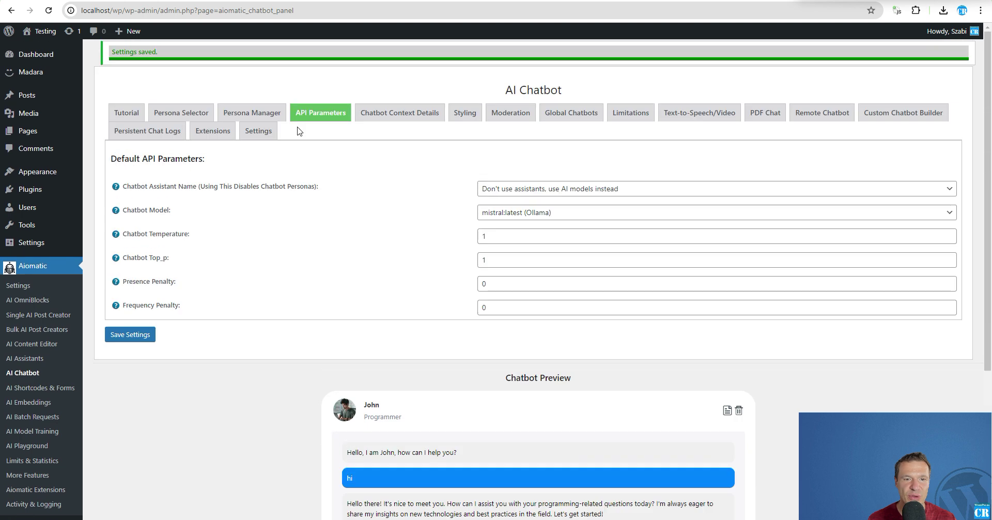
pyautogui.click(258, 132)
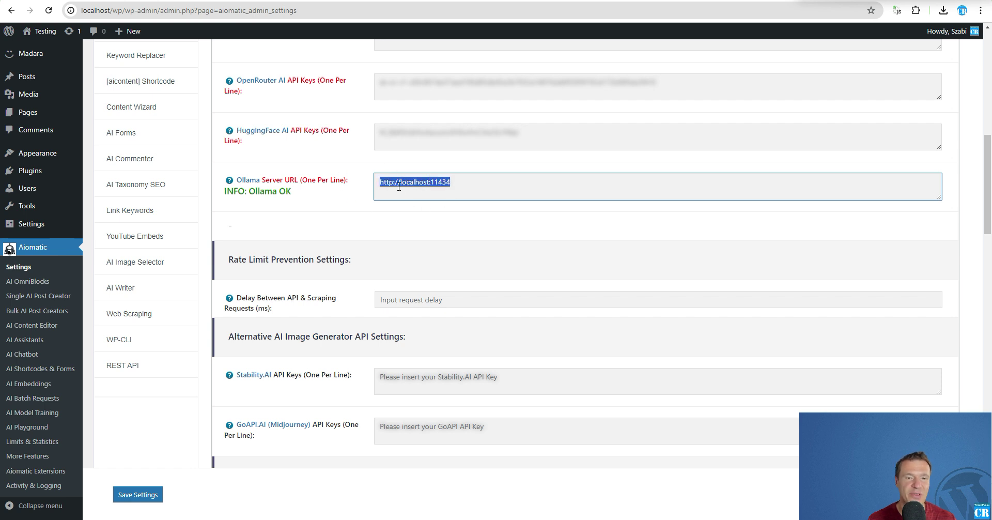
pyautogui.doubleClick(400, 186)
pyautogui.tripleClick(406, 185)
pyautogui.scroll(3, 264, 197)
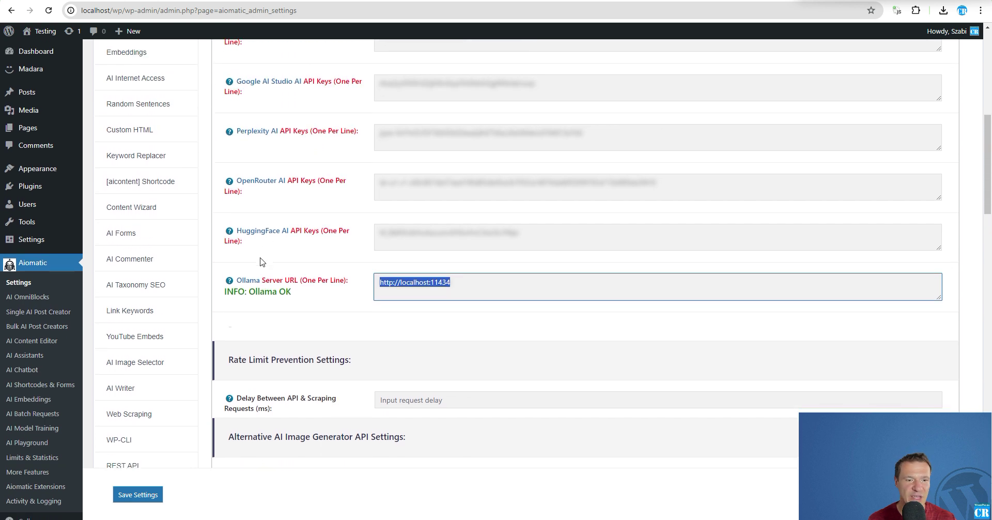
# Step: Switch to Command Prompt and send the messages "help" and "hi" to the running mistral model
pyautogui.scroll(-3, 264, 207)
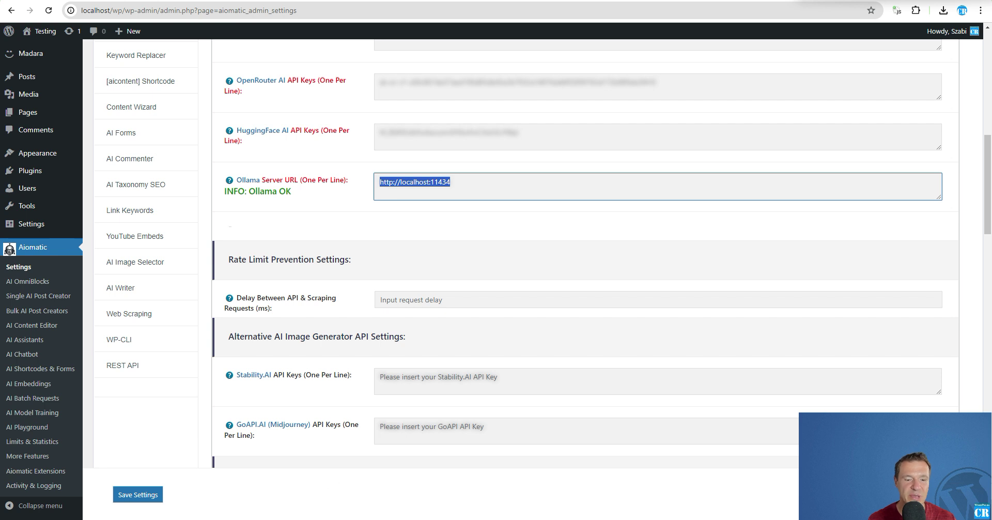
pyautogui.hotkey('alt', 'Tab')
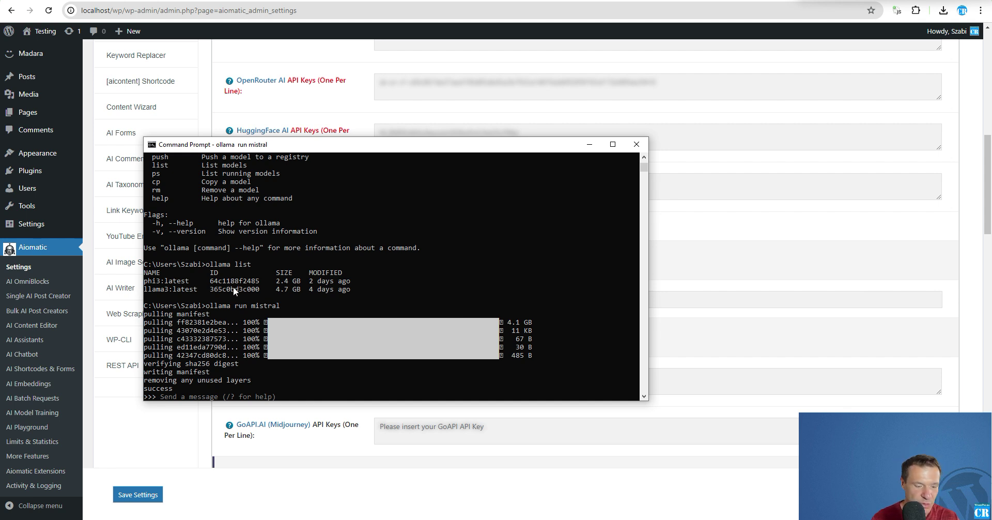
pyautogui.write('help')
pyautogui.press('Return')
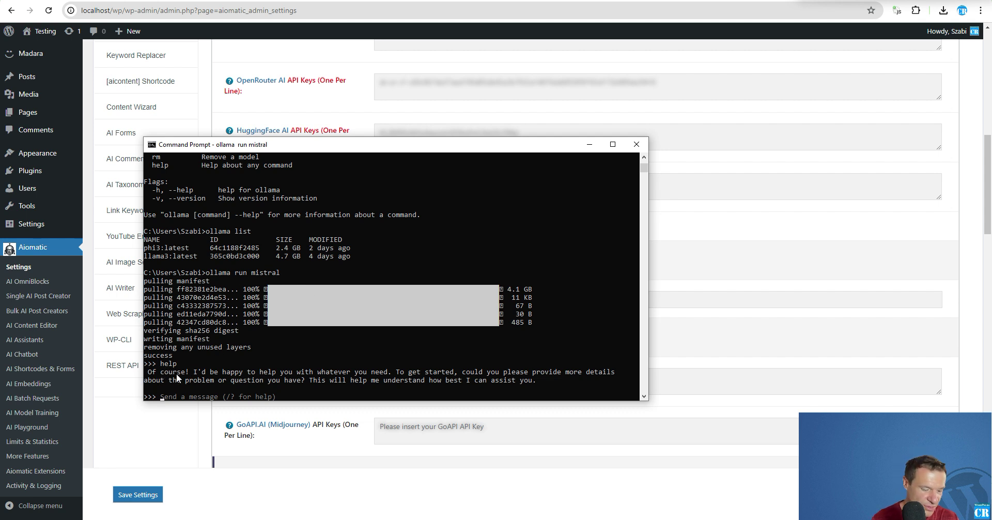
pyautogui.write('hi')
pyautogui.press('Return')
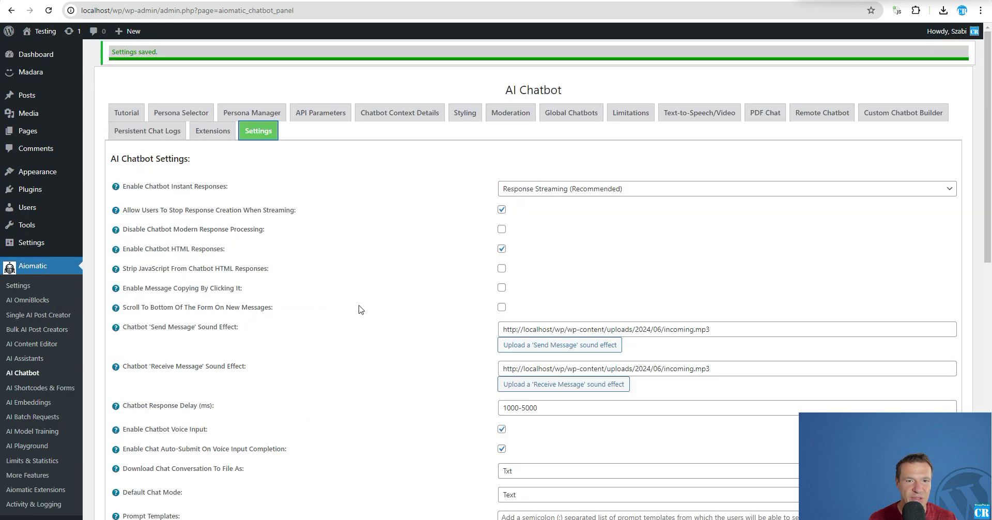
# Step: Open the AI Chatbot's API Parameters in WordPress and check the available Chatbot Model options and the Chatbot Preview
pyautogui.click(298, 116)
pyautogui.click(497, 221)
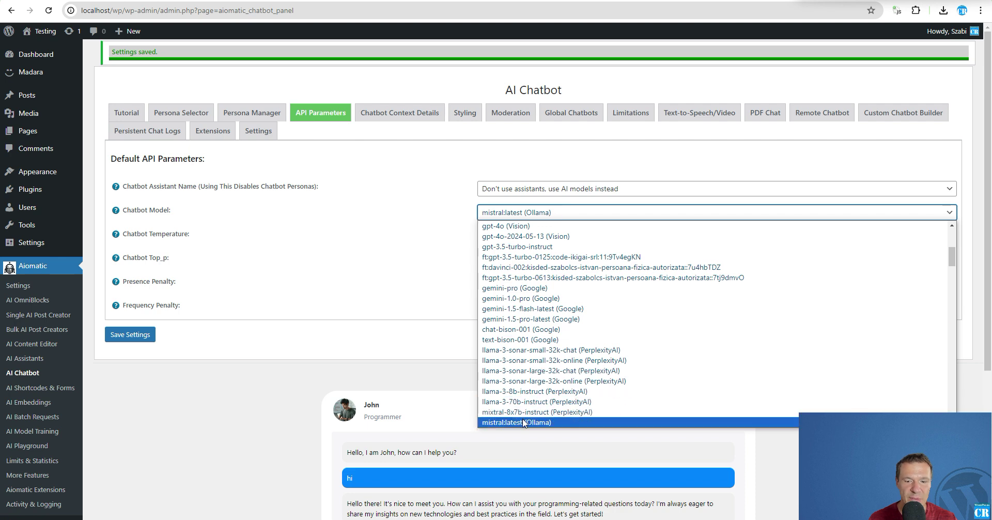
pyautogui.scroll(-3, 261, 359)
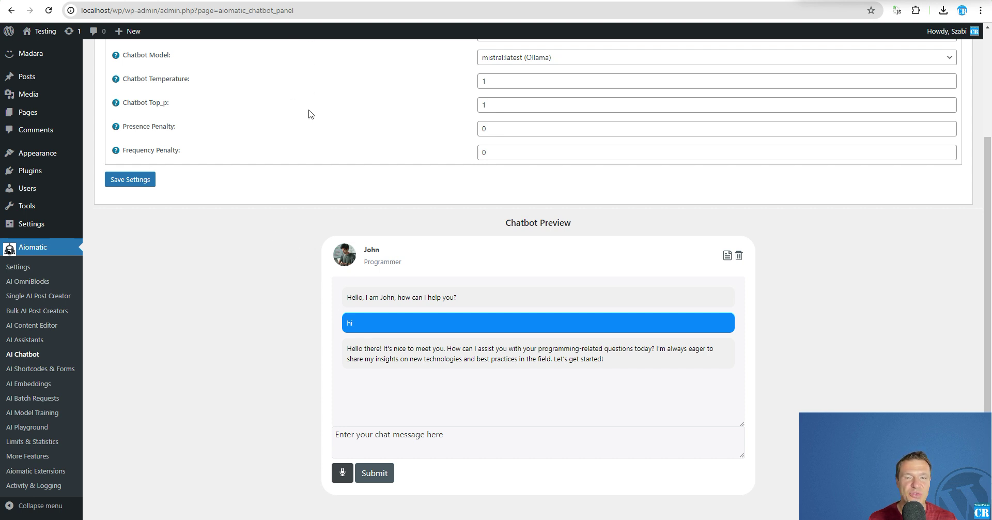
pyautogui.scroll(2, 295, 295)
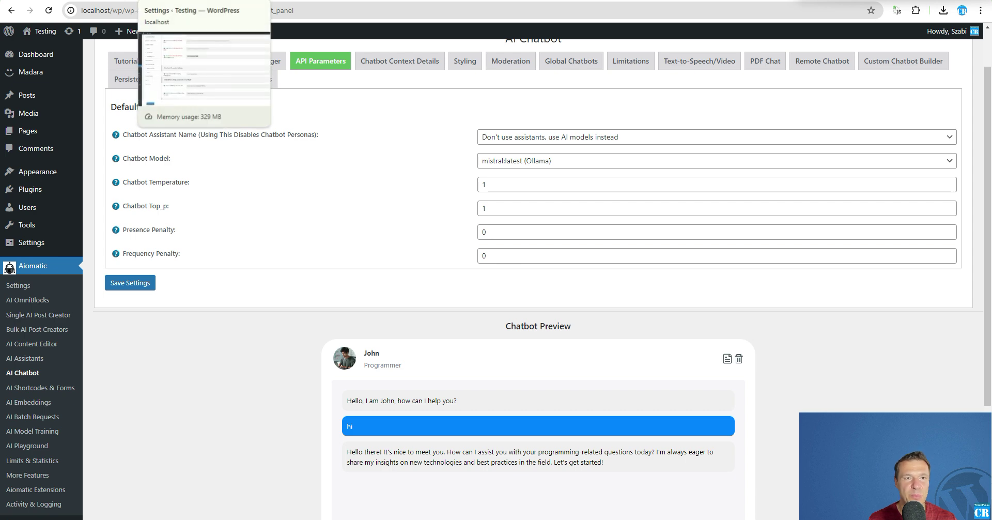
pyautogui.click(171, 1)
pyautogui.click(104, 1)
pyautogui.hotkey('ctrl', 'Tab')
pyautogui.hotkey('ctrl', 'shift', 'Tab')
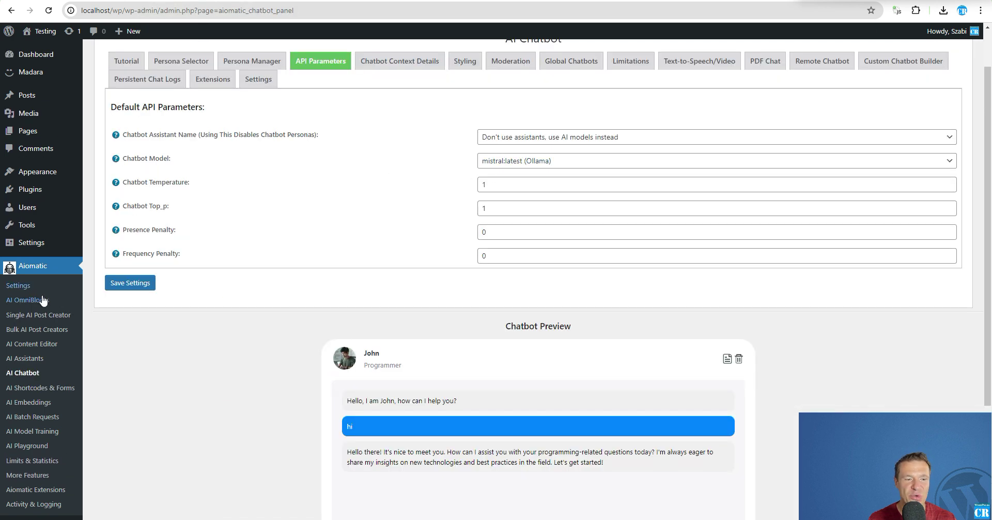
pyautogui.scroll(-2, 151, 407)
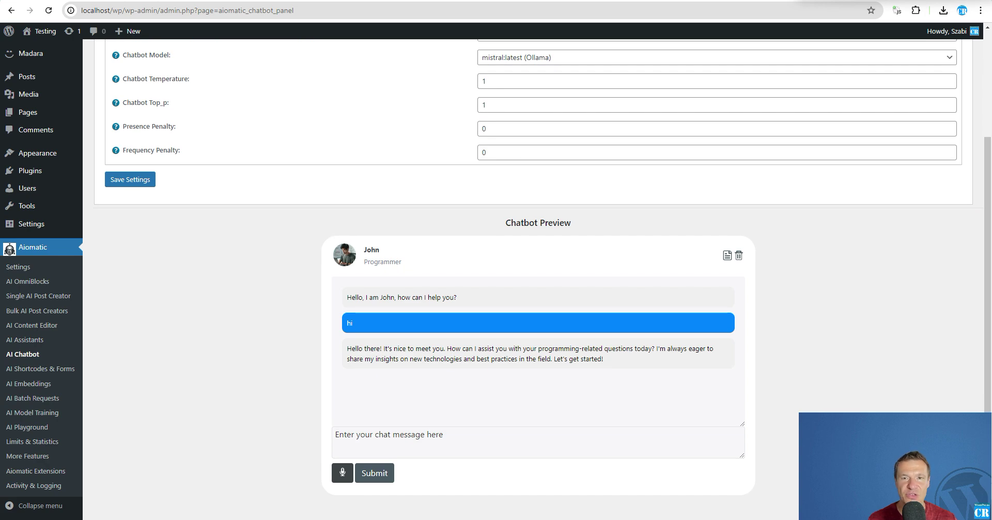
# Step: Switch to the Ollama library and browse through its list of available models
pyautogui.hotkey('ctrl', 'Tab')
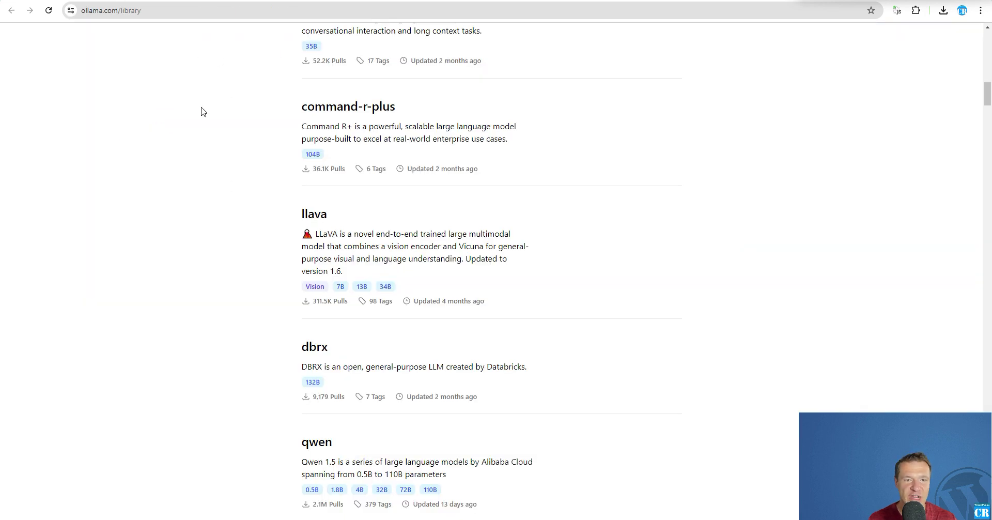
pyautogui.scroll(-12, 245, 310)
pyautogui.scroll(20, 245, 310)
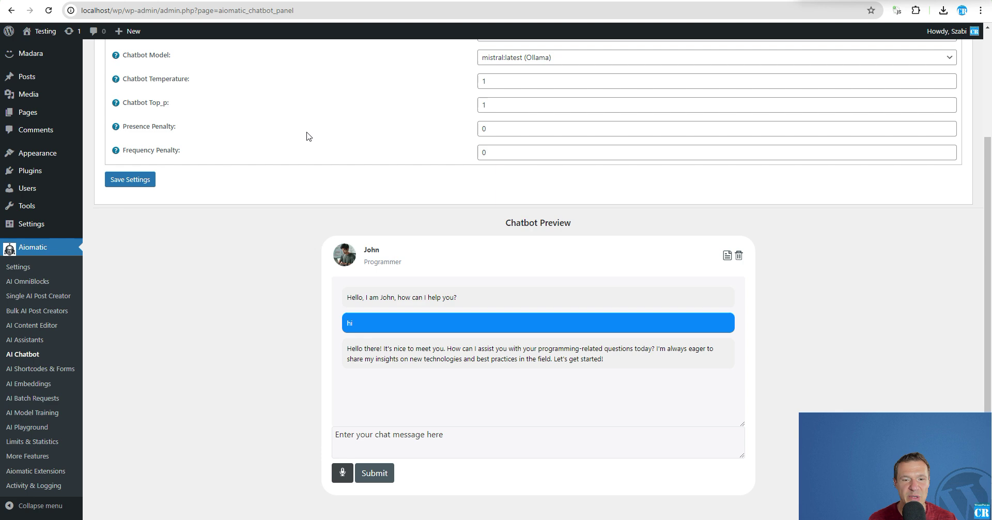
# Step: Review the AI Chatbot's default API parameters together with the conversation in the Chatbot Preview
pyautogui.scroll(3, 277, 179)
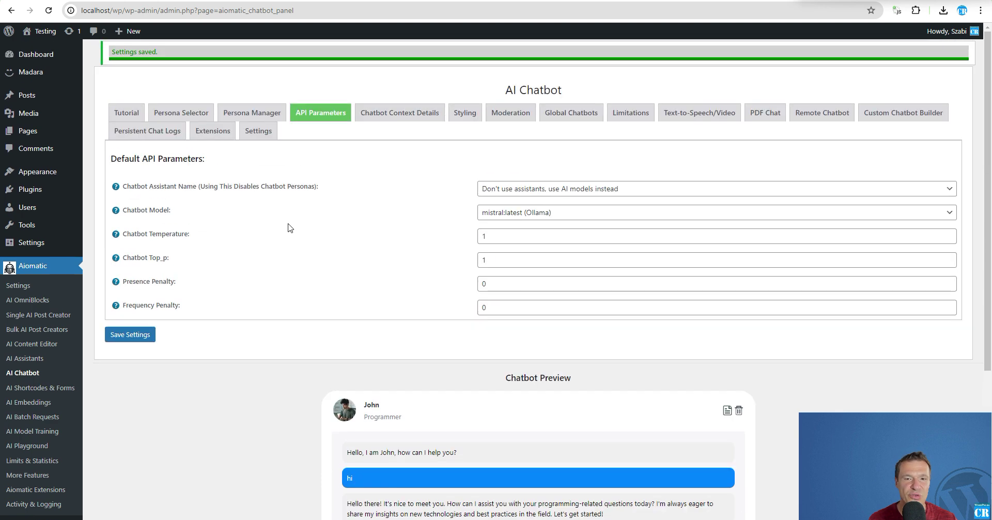
pyautogui.scroll(-2, 290, 228)
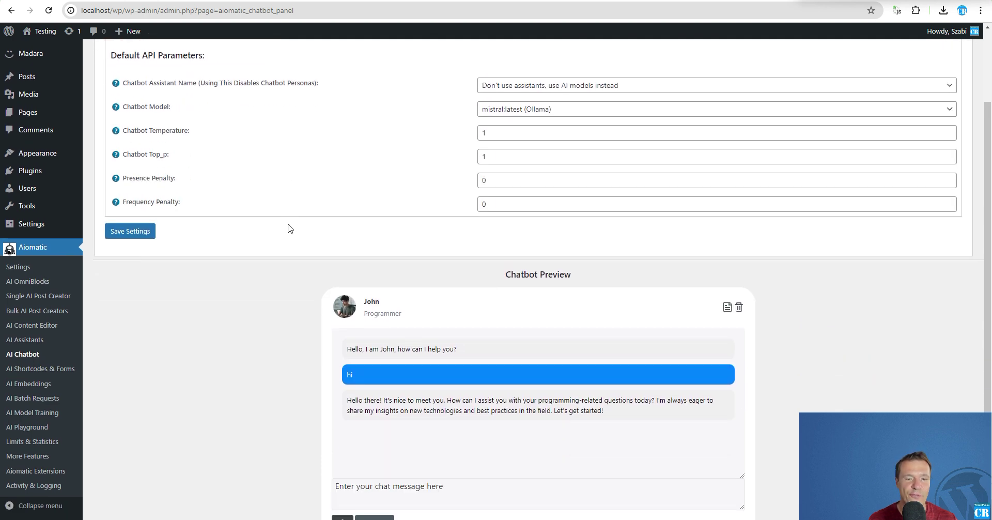
pyautogui.scroll(-2, 310, 294)
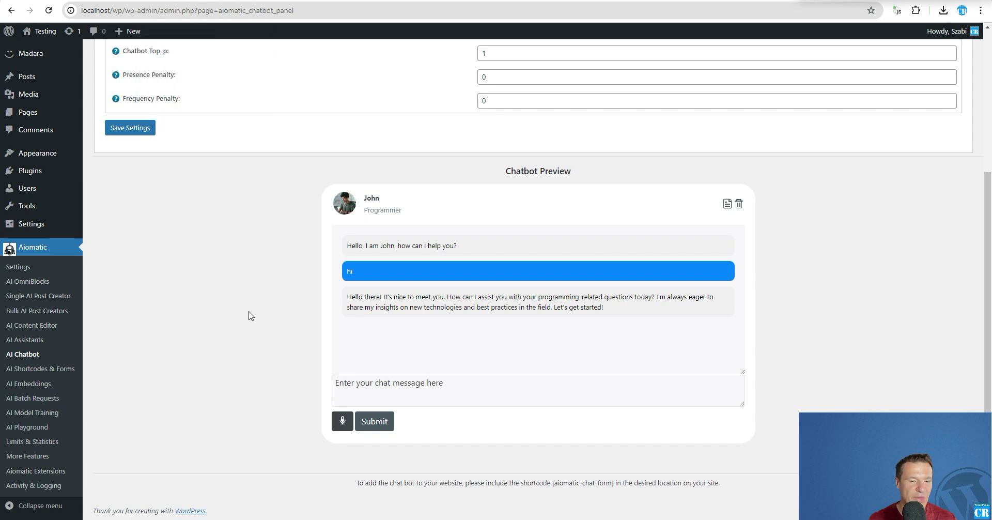
pyautogui.hotkey('alt', 'Tab')
pyautogui.click(237, 468)
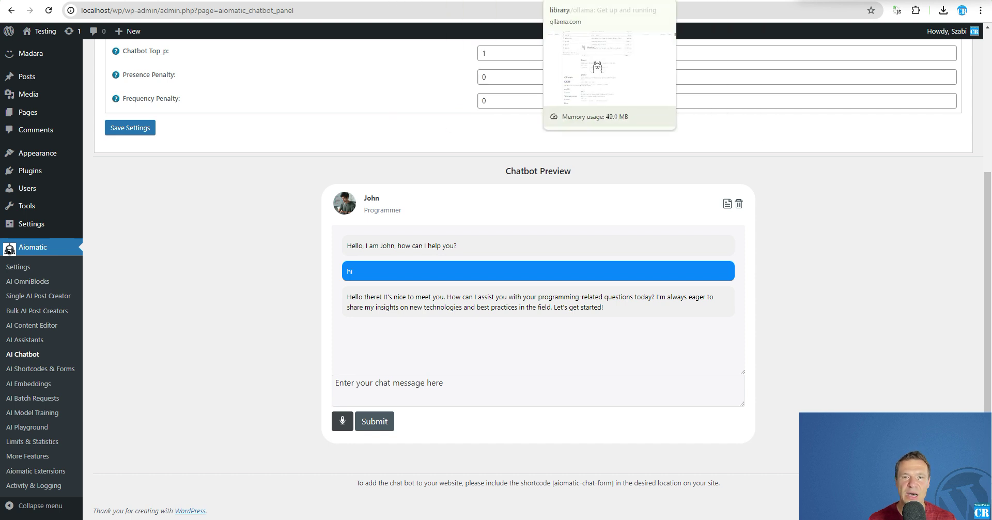
# Step: Return to the Aiomatic settings and select the whole address in the Ollama Server URL field
pyautogui.click(197, 1)
pyautogui.click(393, 187)
pyautogui.hotkey('ctrl', 'a')
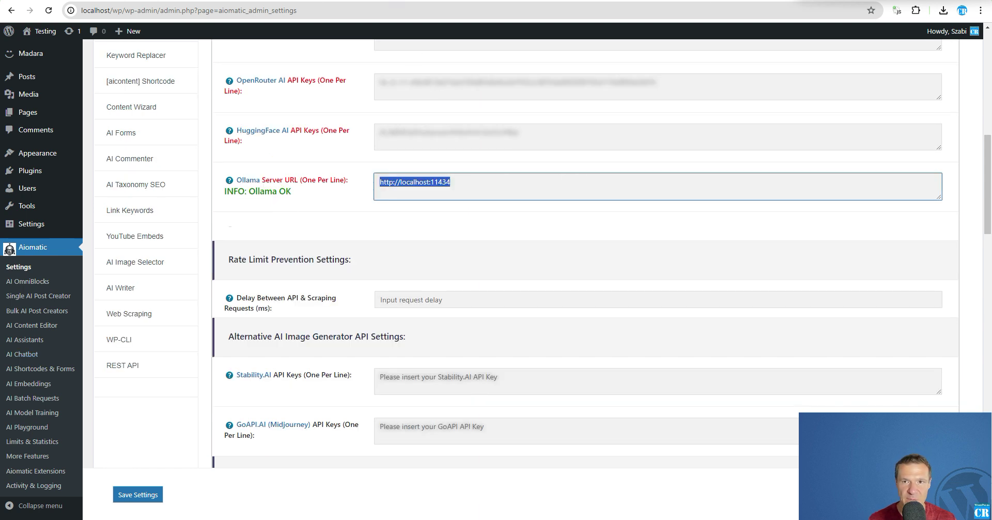
# Step: Bring up the Aiomatic plugin's product page on CodeCanyon
pyautogui.click(330, 0)
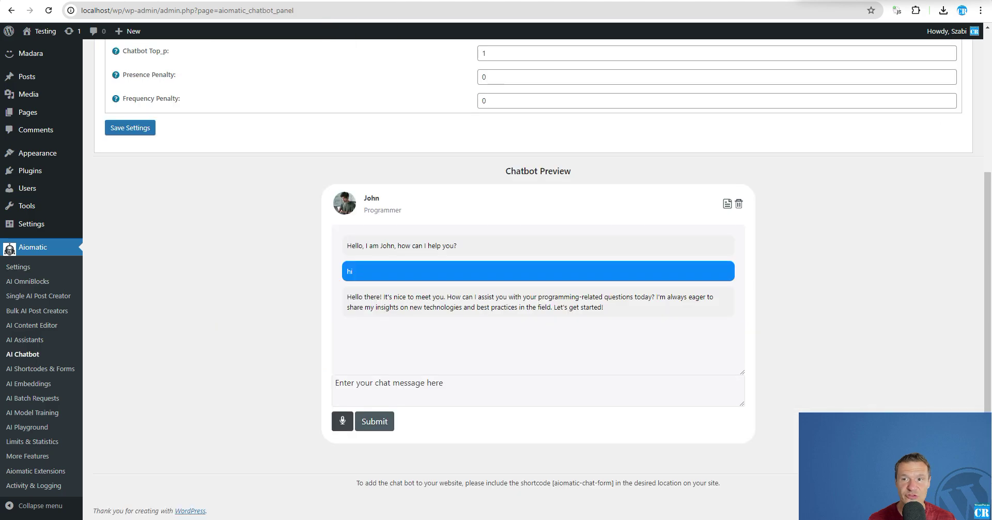
pyautogui.click(361, 1)
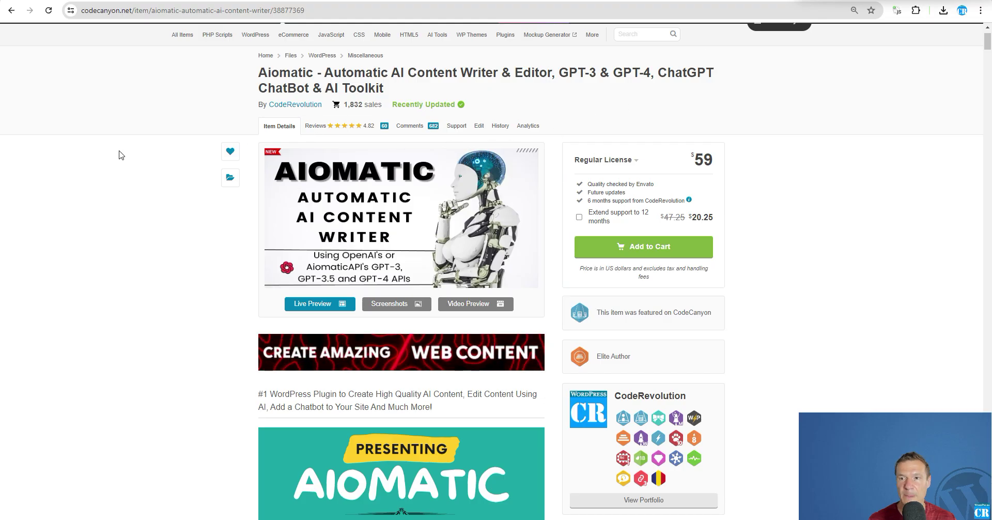